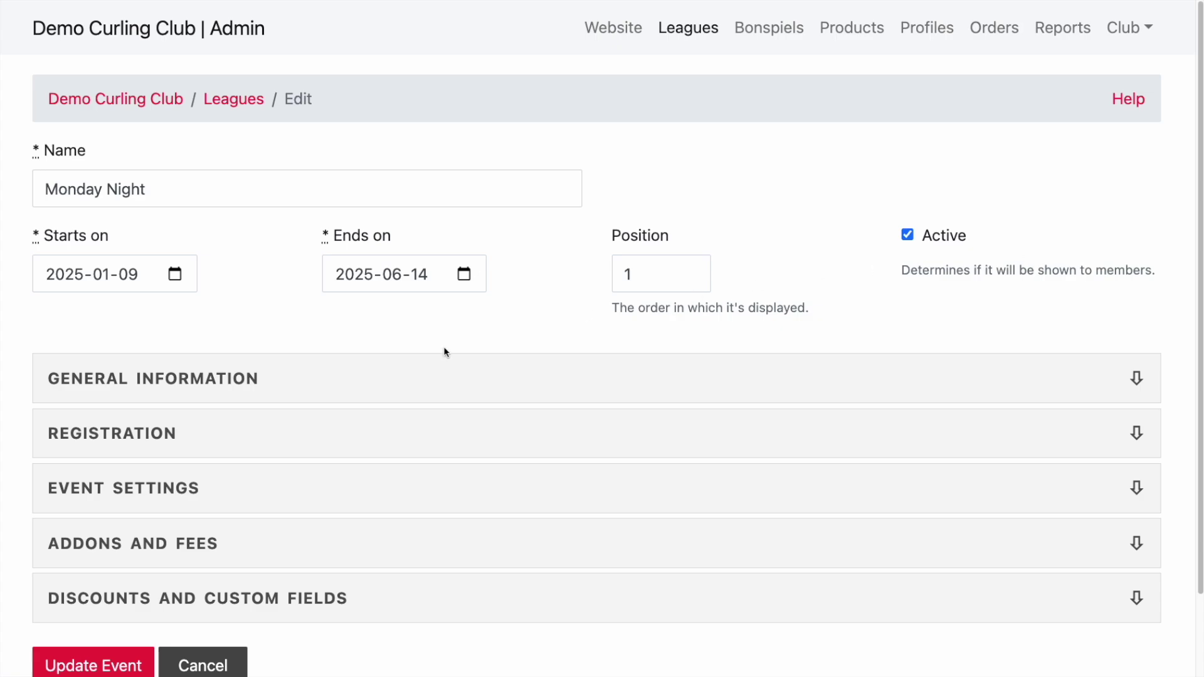
# Check the Monday Night league's registration settings, with a $400.00 price and no curler profile required, and save the event
pyautogui.click(314, 445)
pyautogui.scroll(-5, 324, 448)
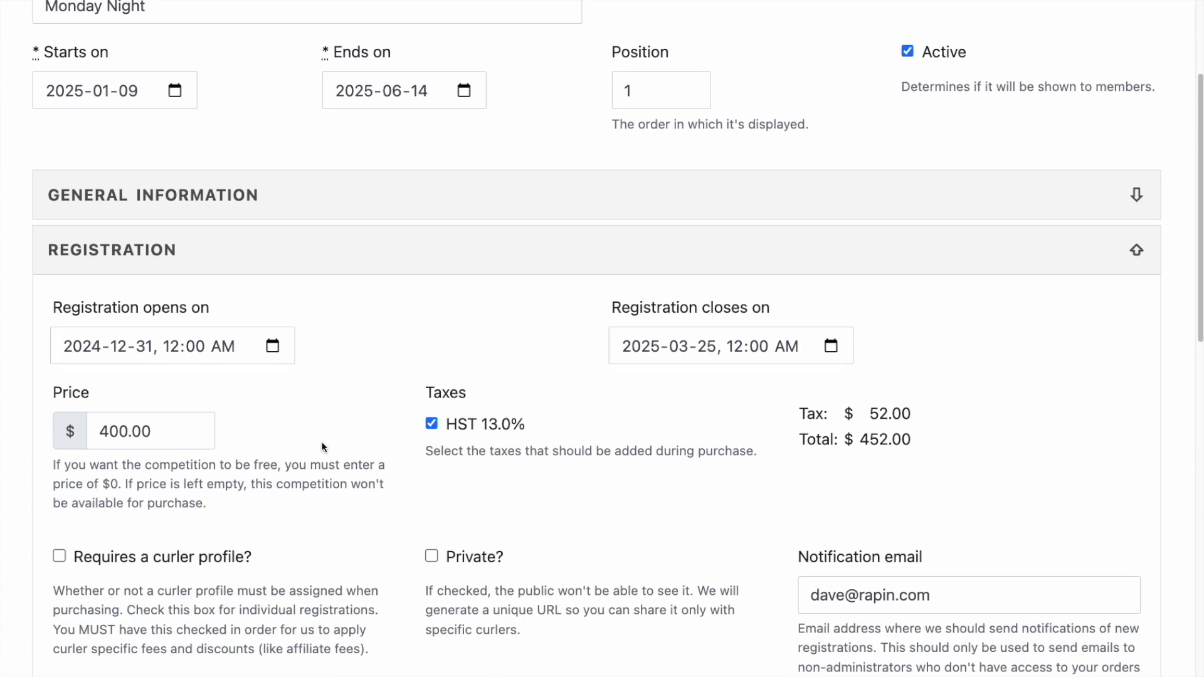
pyautogui.click(83, 234)
pyautogui.click(90, 369)
pyautogui.click(90, 372)
pyautogui.scroll(-10, 188, 376)
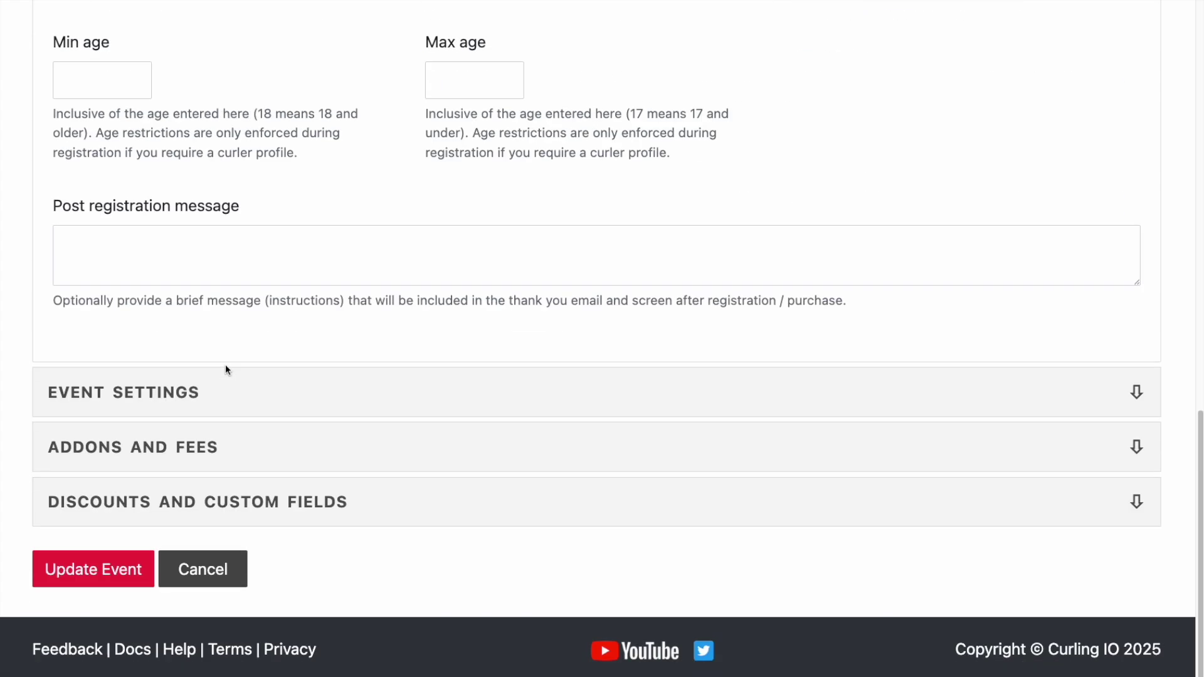
pyautogui.click(105, 569)
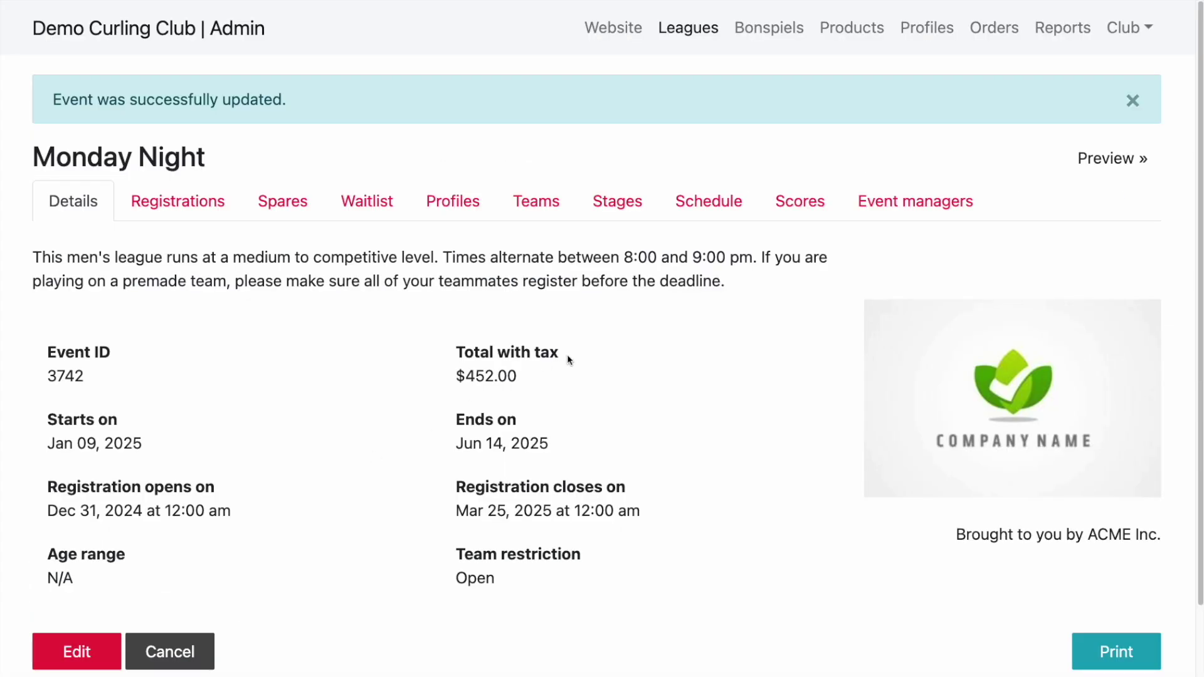
# Preview the Monday Night league's public page and add it to the cart with the team name My Team
pyautogui.click(1132, 161)
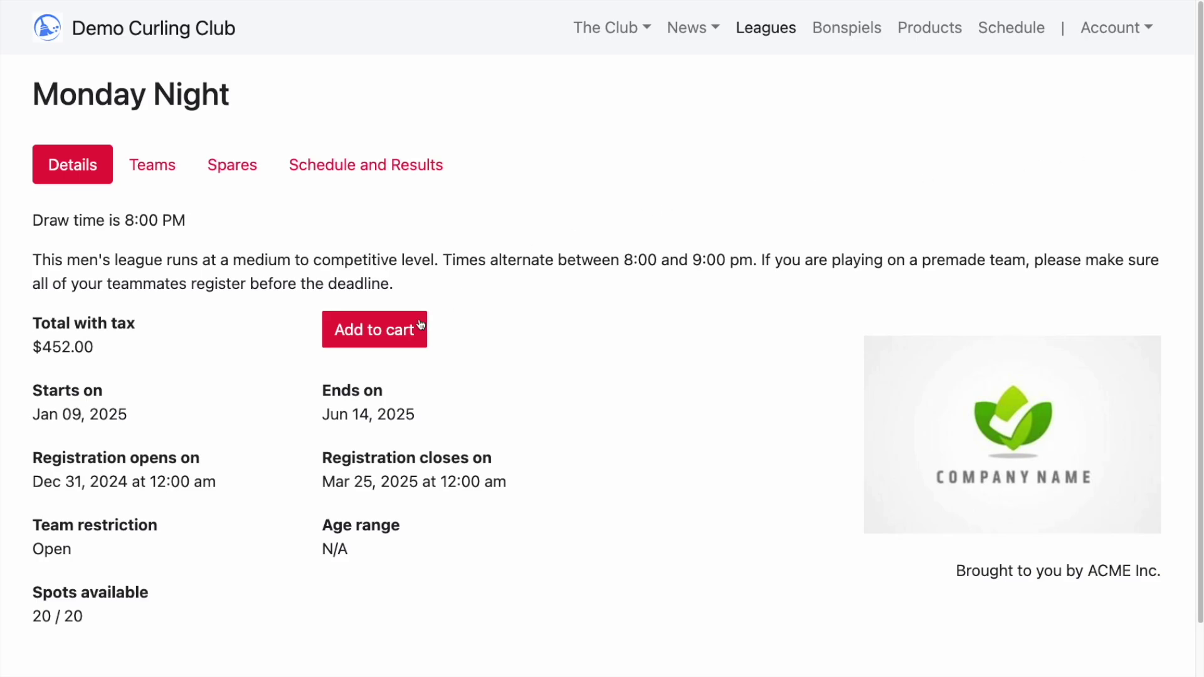
pyautogui.click(396, 332)
pyautogui.click(797, 273)
pyautogui.click(220, 262)
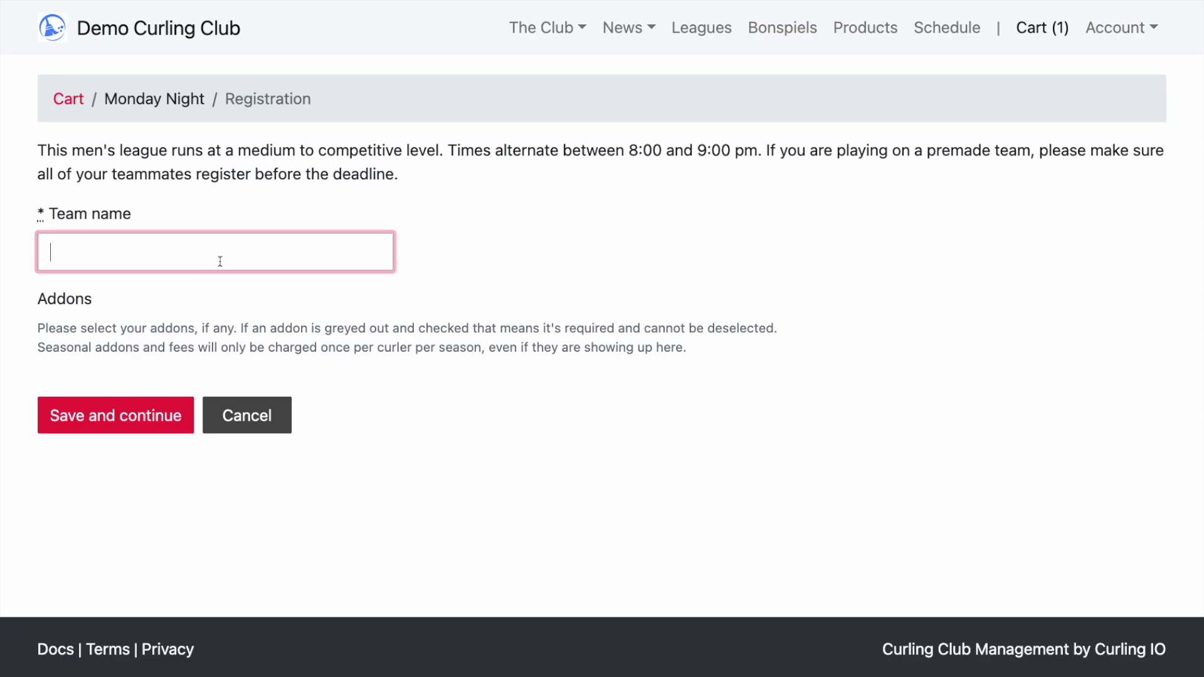
pyautogui.write('My Team')
pyautogui.press('Return')
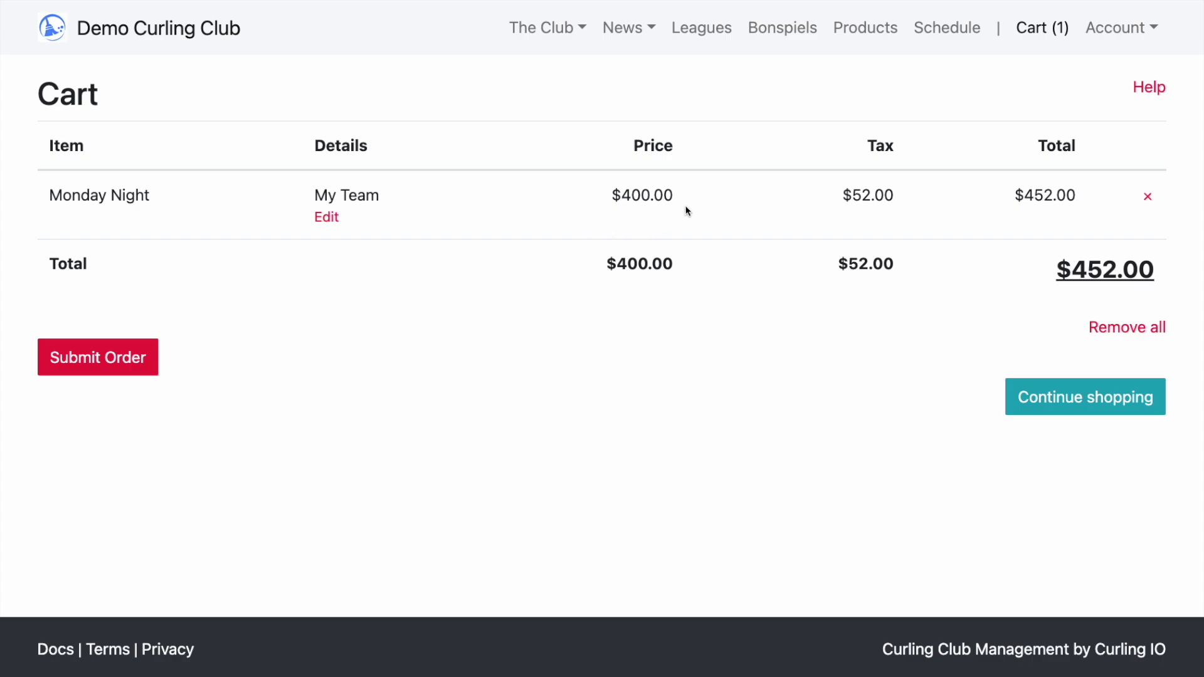
pyautogui.moveTo(682, 199); pyautogui.dragTo(578, 201)
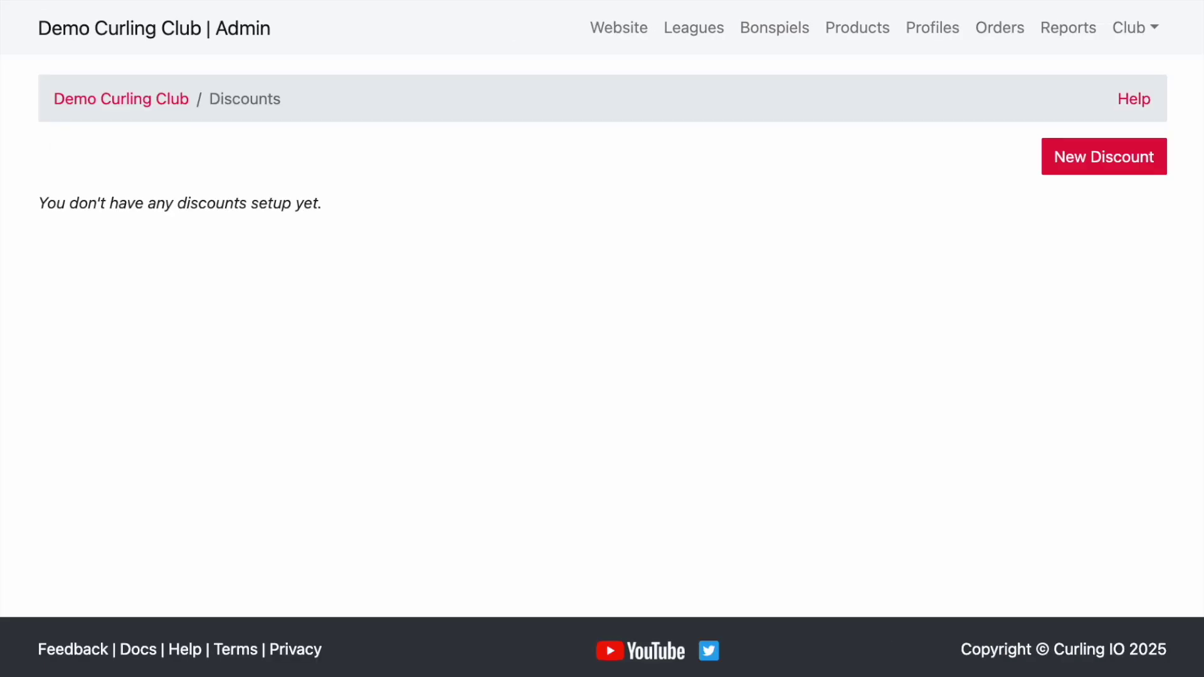
# Start a new club discount named Alternate with a discount of 100 percent
pyautogui.click(1129, 27)
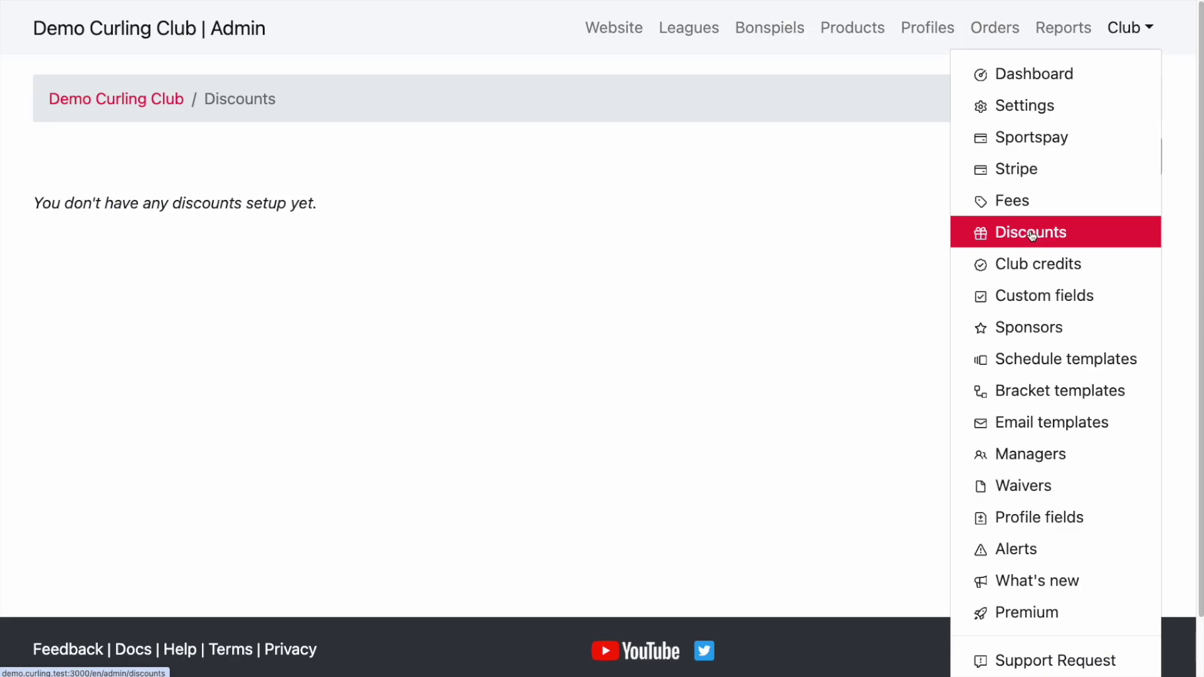
pyautogui.click(896, 208)
pyautogui.click(1093, 162)
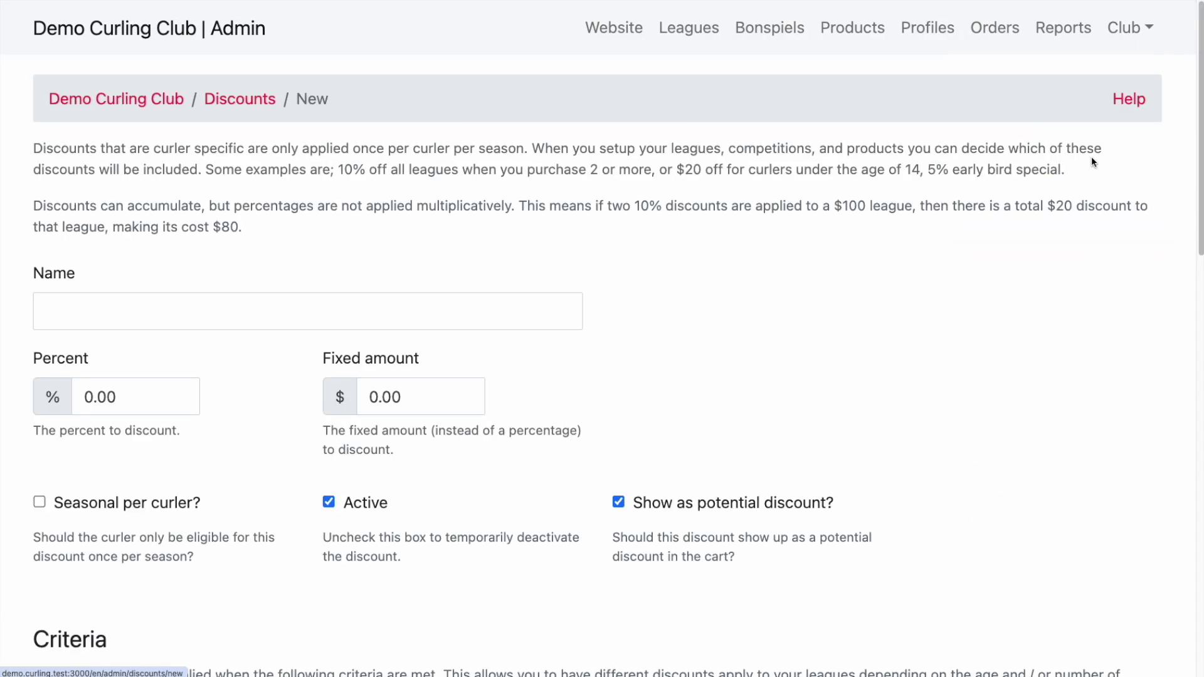
pyautogui.click(322, 303)
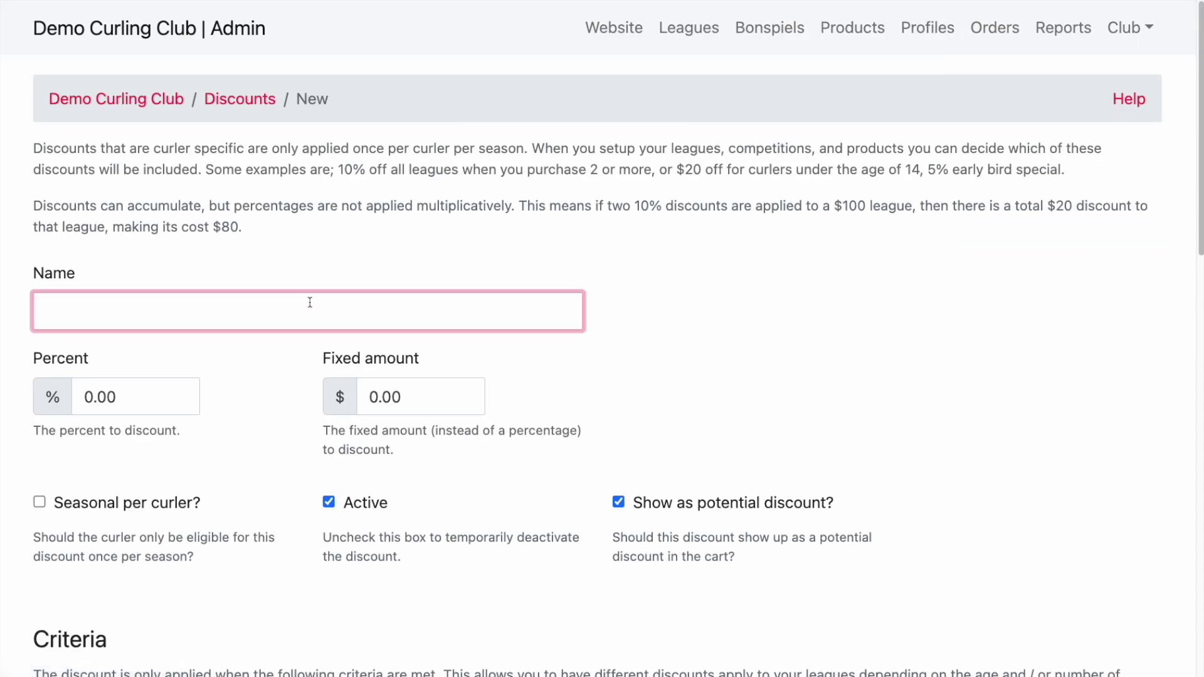
pyautogui.write('Alternate')
pyautogui.press('Tab')
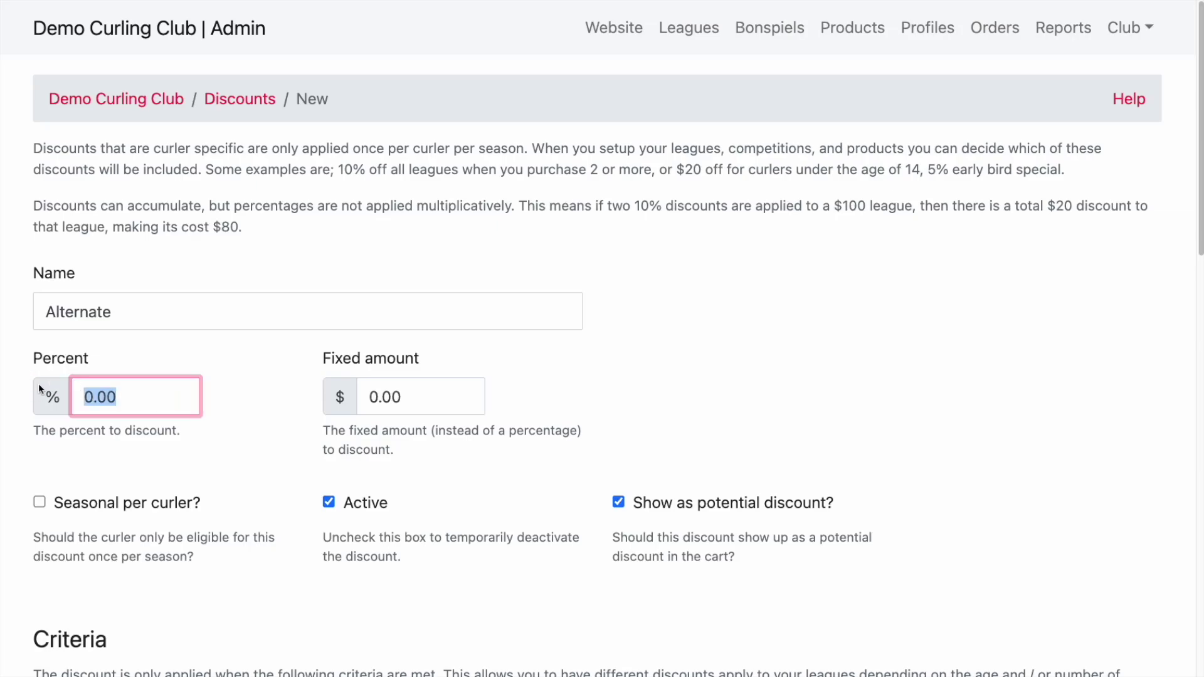
pyautogui.write('100')
# Restrict the discount to the Alternate team position and create it
pyautogui.scroll(-4, 649, 295)
pyautogui.scroll(-7, 652, 294)
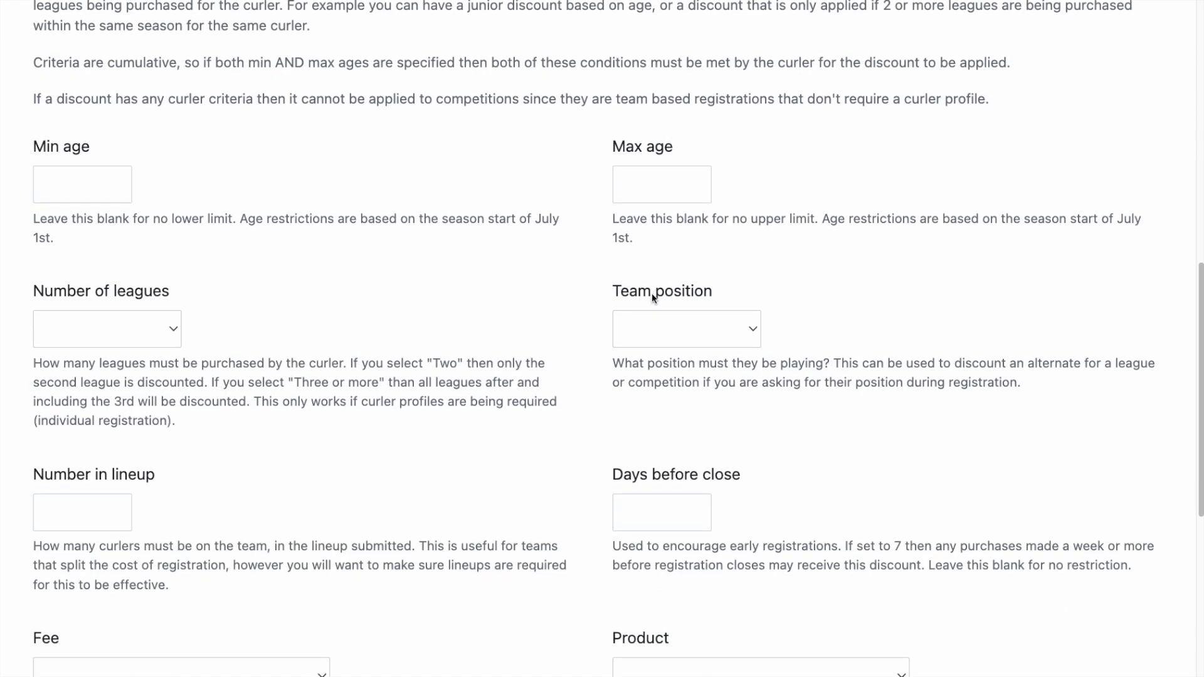
pyautogui.scroll(-1, 651, 294)
pyautogui.click(648, 286)
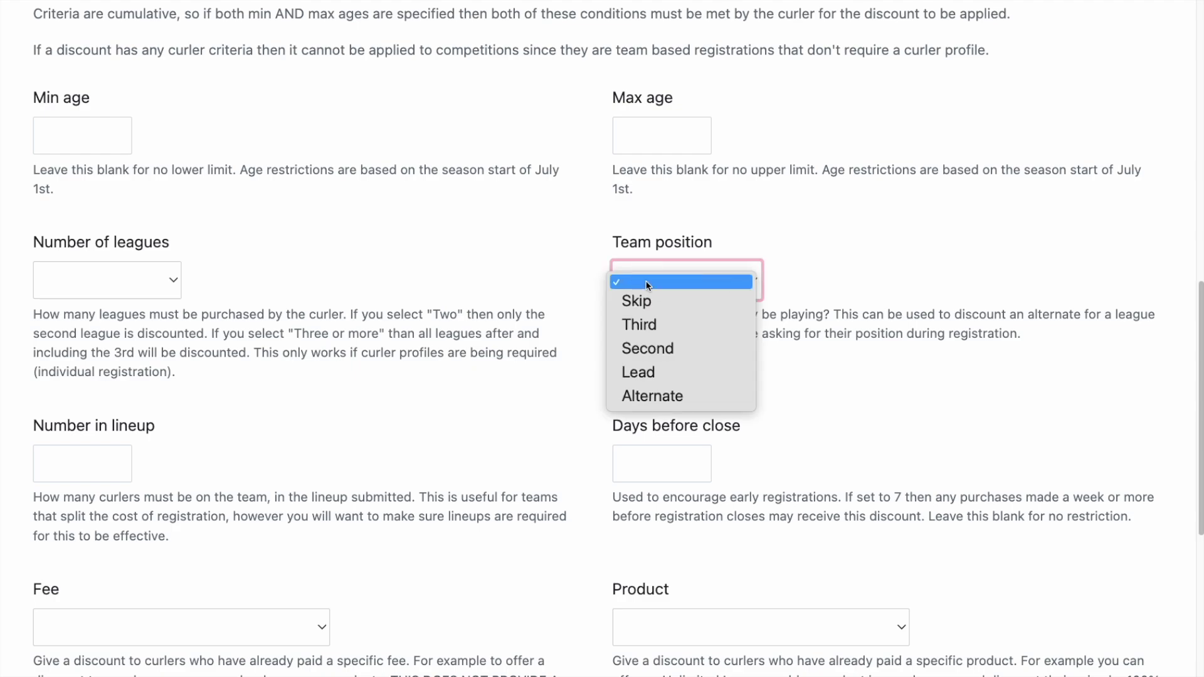
pyautogui.click(657, 398)
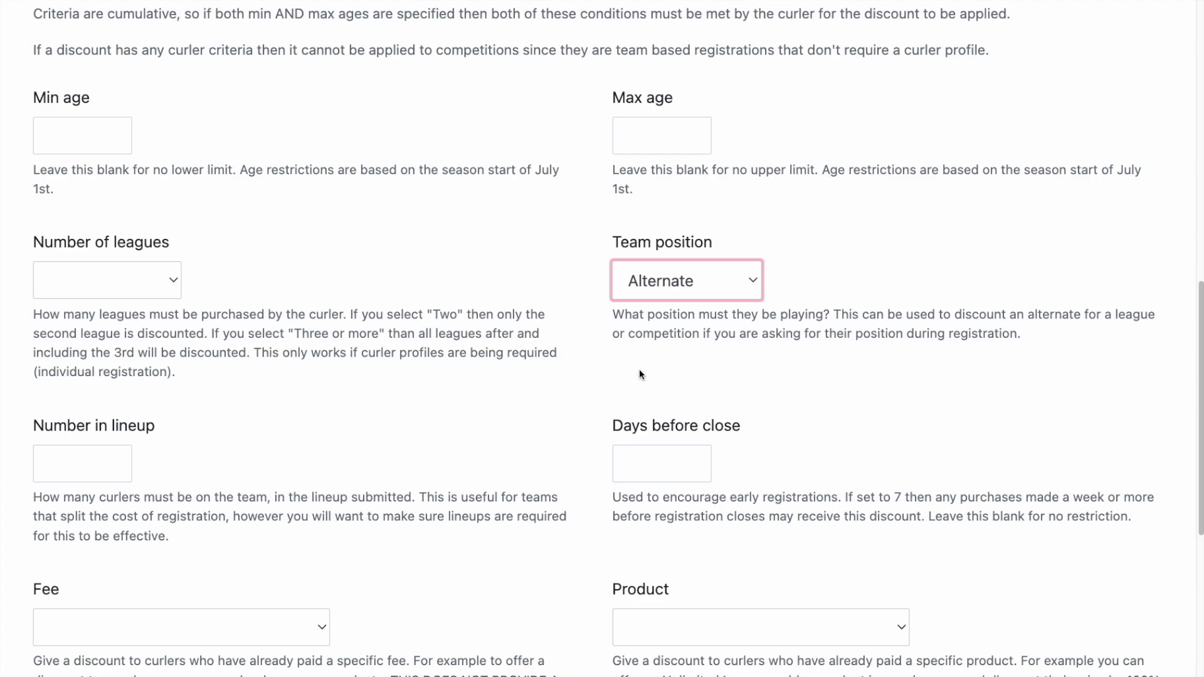
pyautogui.click(638, 369)
pyautogui.scroll(-8, 638, 369)
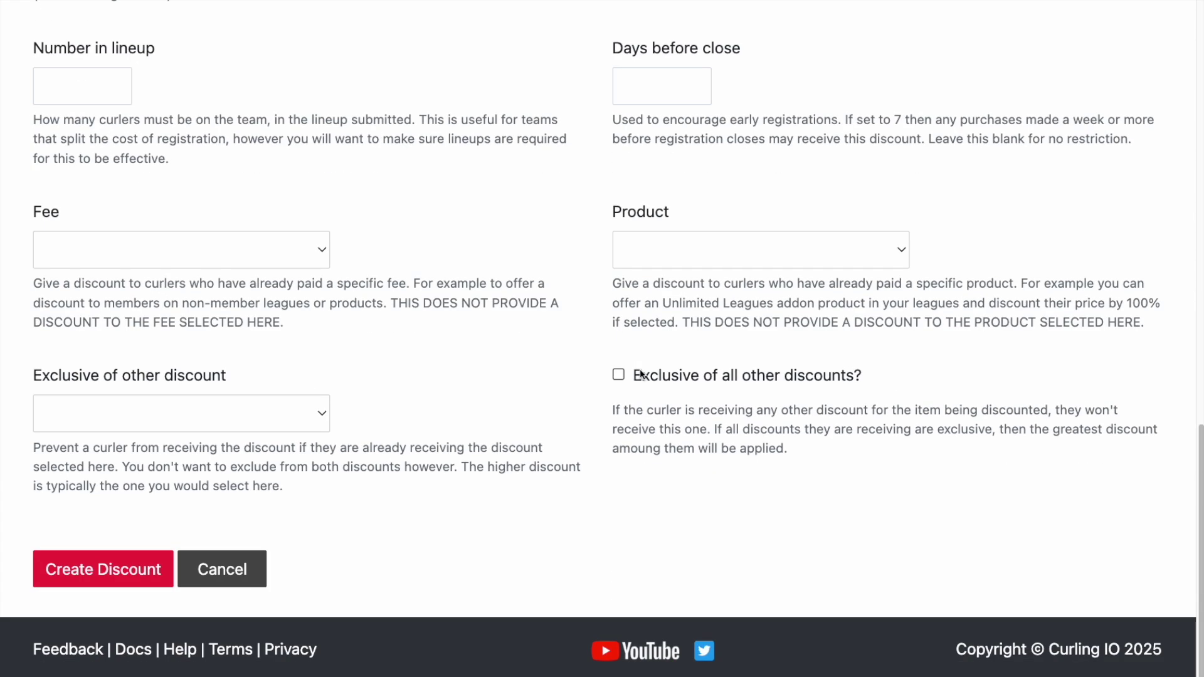
pyautogui.click(103, 558)
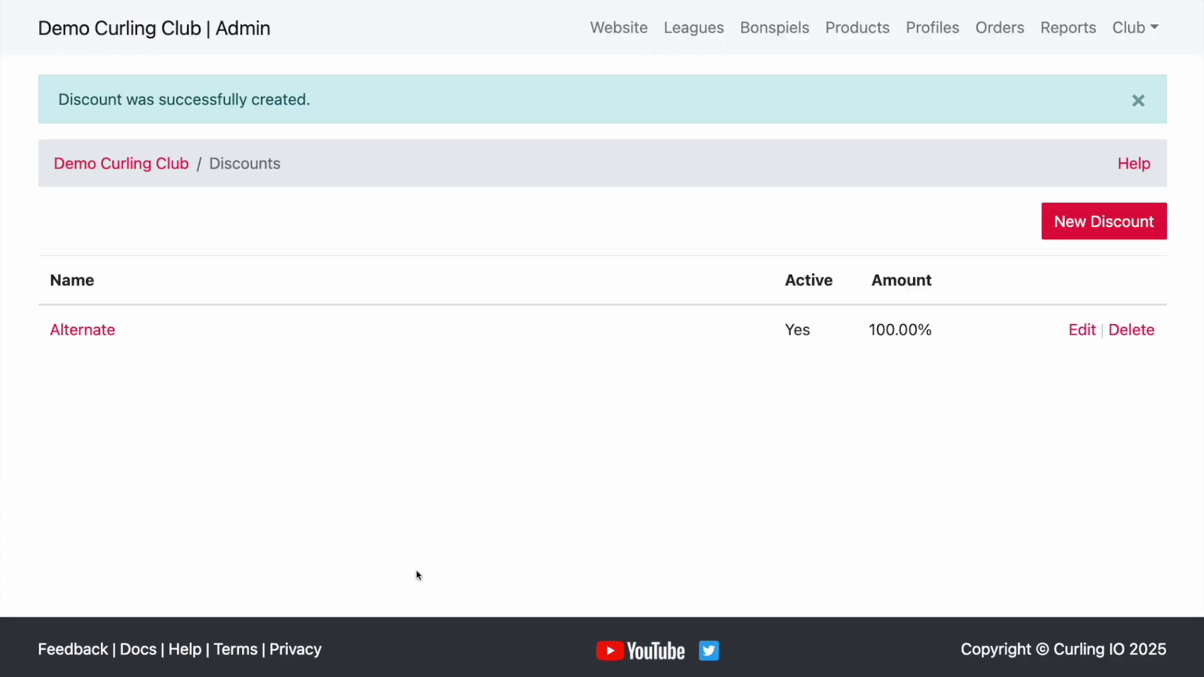
# Open the Monday Night league for editing and review its registration settings, including the curler profile requirement
pyautogui.click(694, 30)
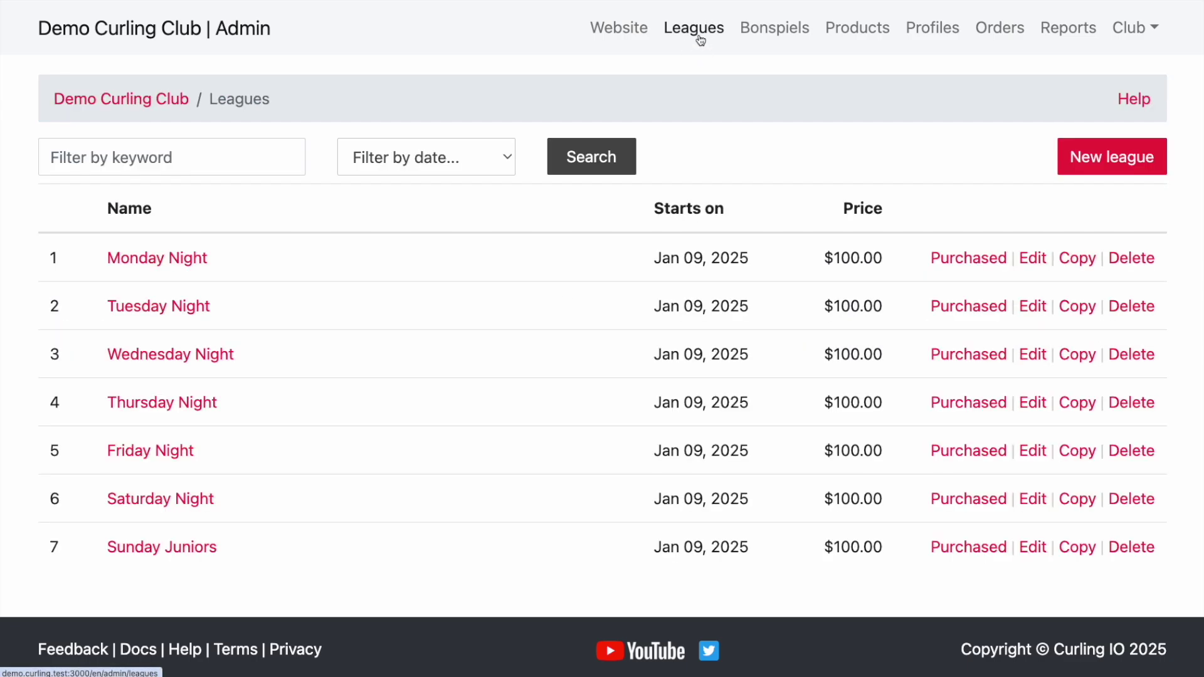
pyautogui.click(1034, 262)
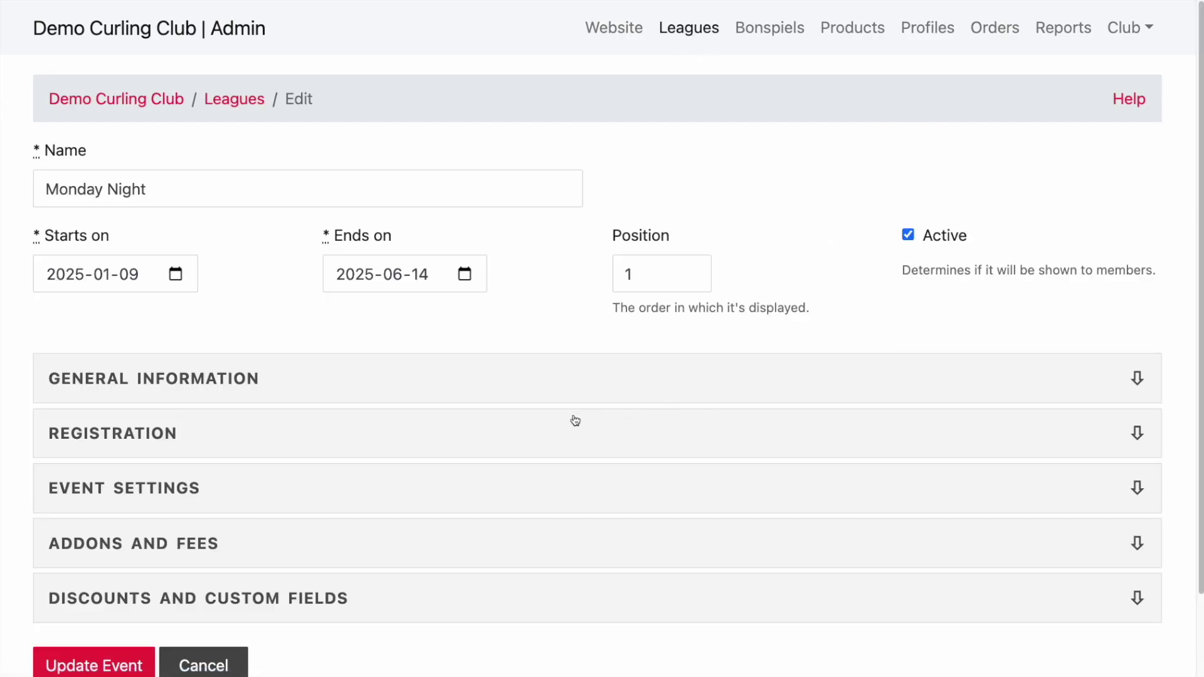
pyautogui.click(539, 438)
pyautogui.scroll(-6, 539, 439)
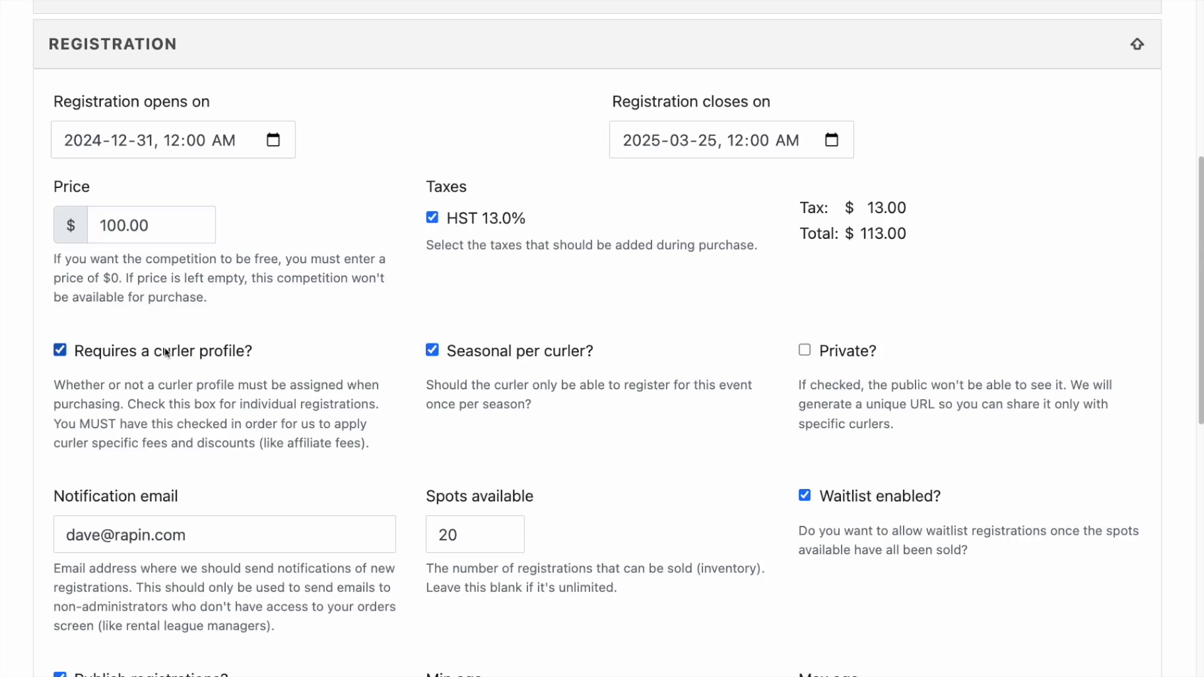
pyautogui.scroll(-10, 166, 353)
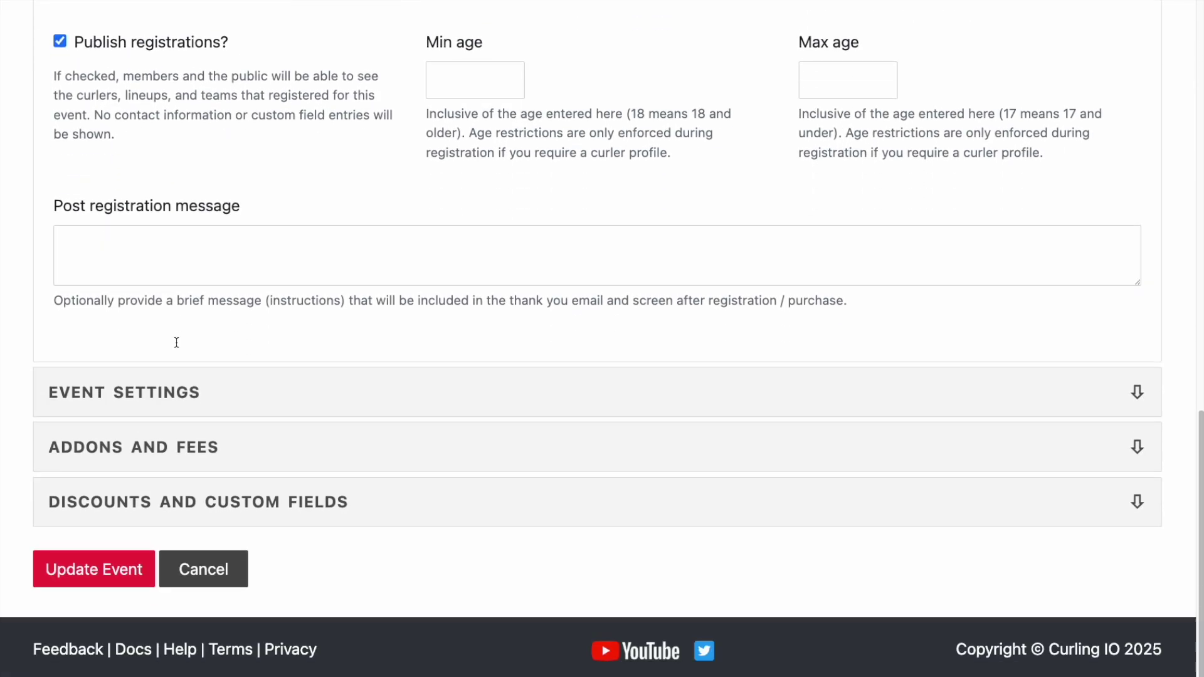
# Set Curler's position to Required in the league's event settings
pyautogui.click(206, 388)
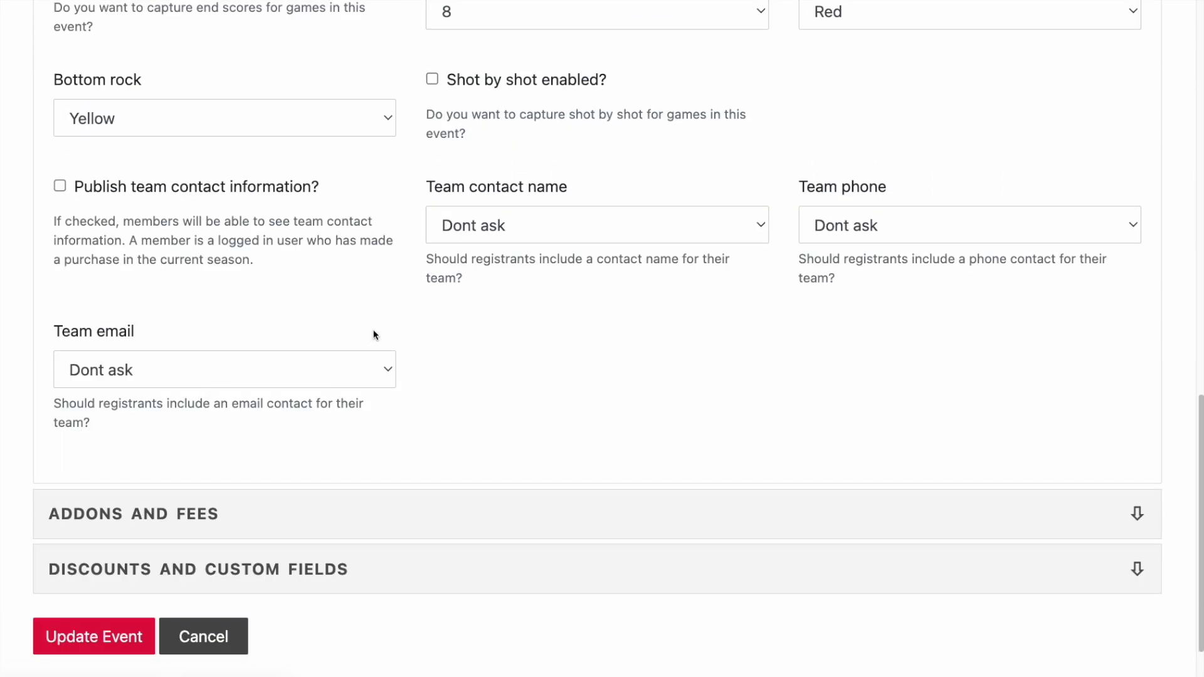
pyautogui.scroll(7, 374, 334)
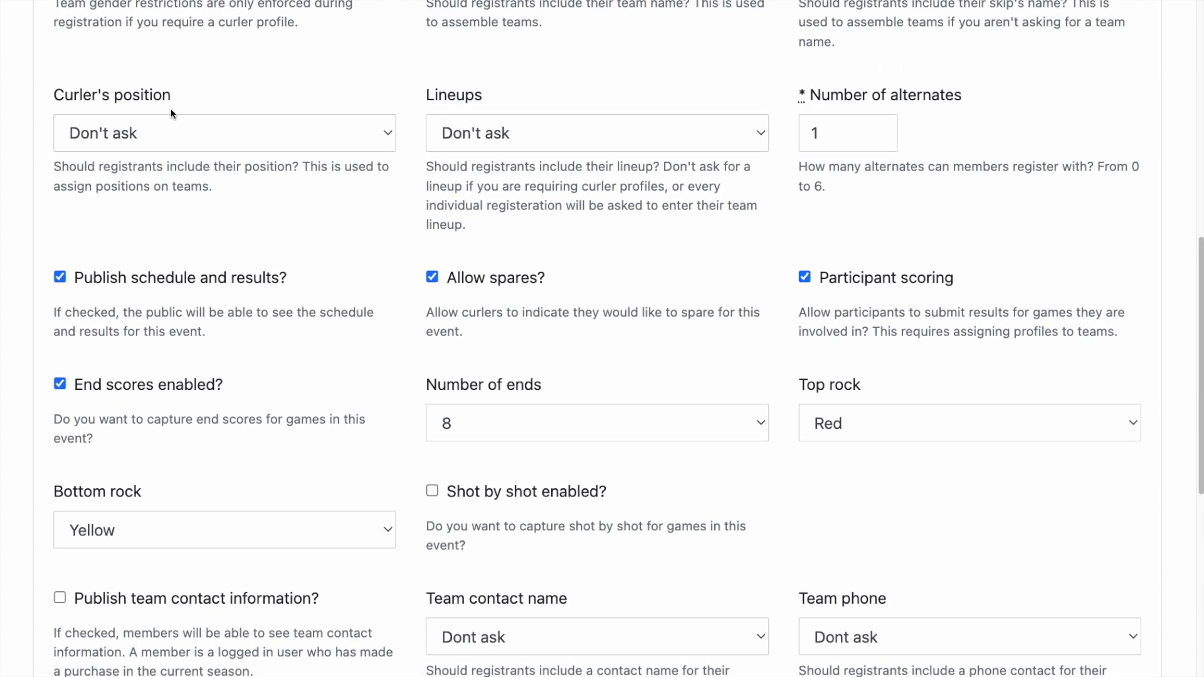
pyautogui.click(180, 133)
pyautogui.click(184, 182)
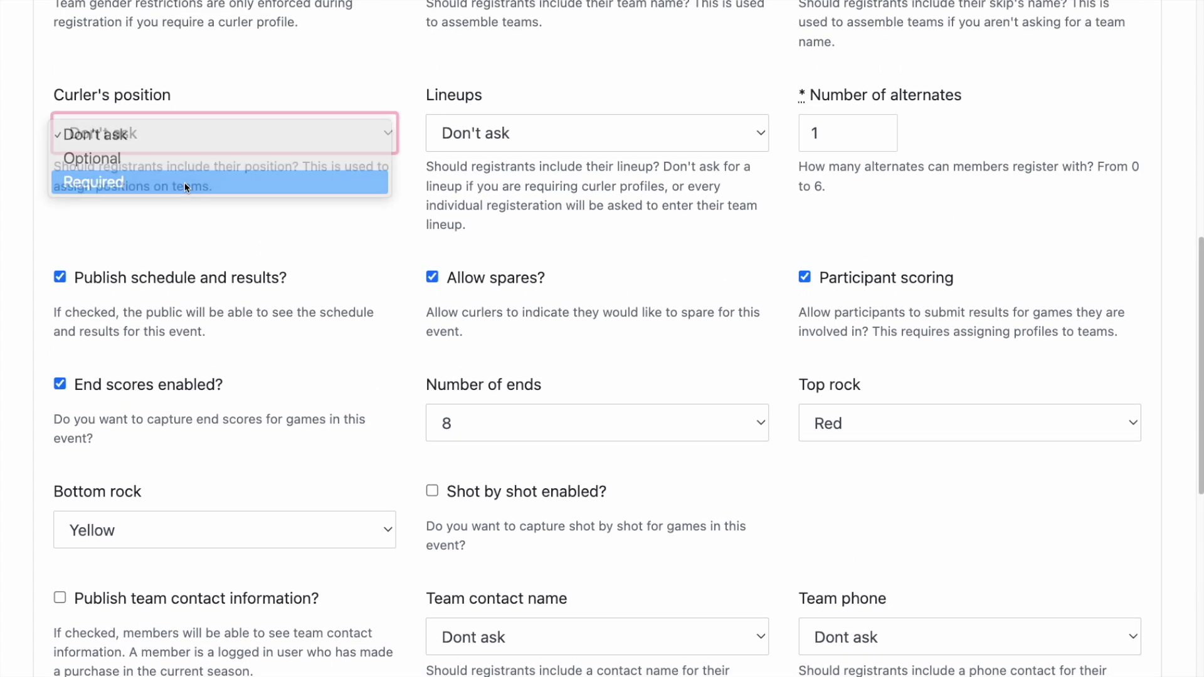
# Add the Alternate discount to the Monday Night league and save the event
pyautogui.scroll(-8, 291, 205)
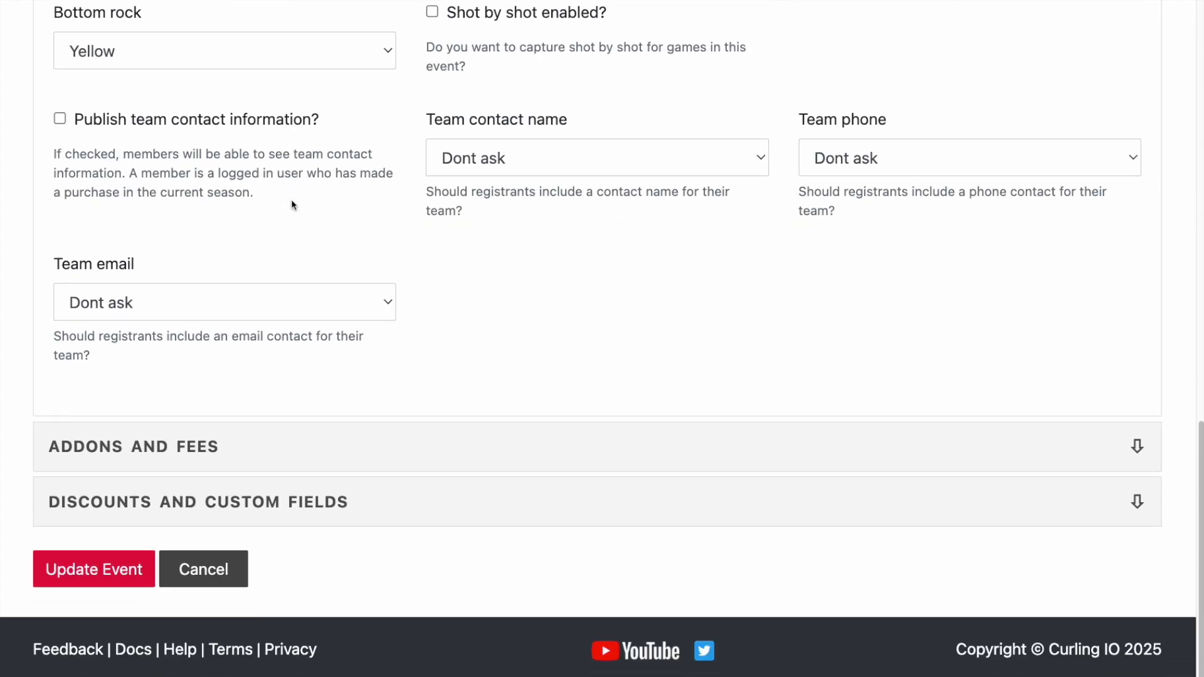
pyautogui.click(364, 508)
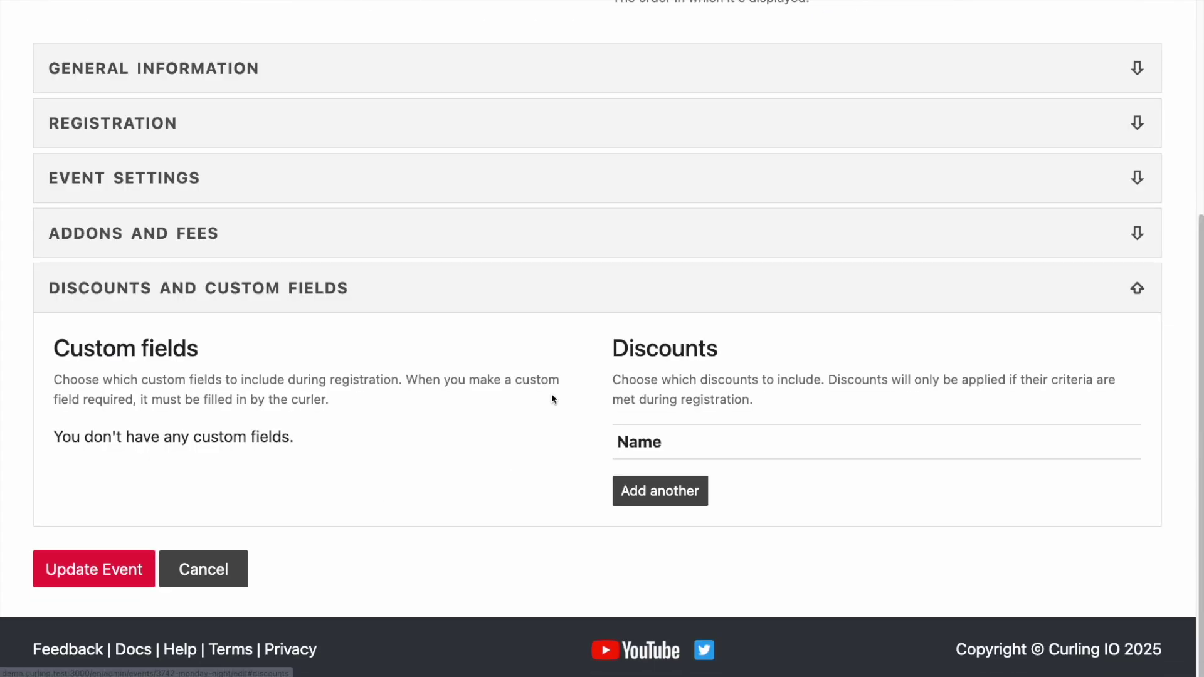
pyautogui.click(650, 491)
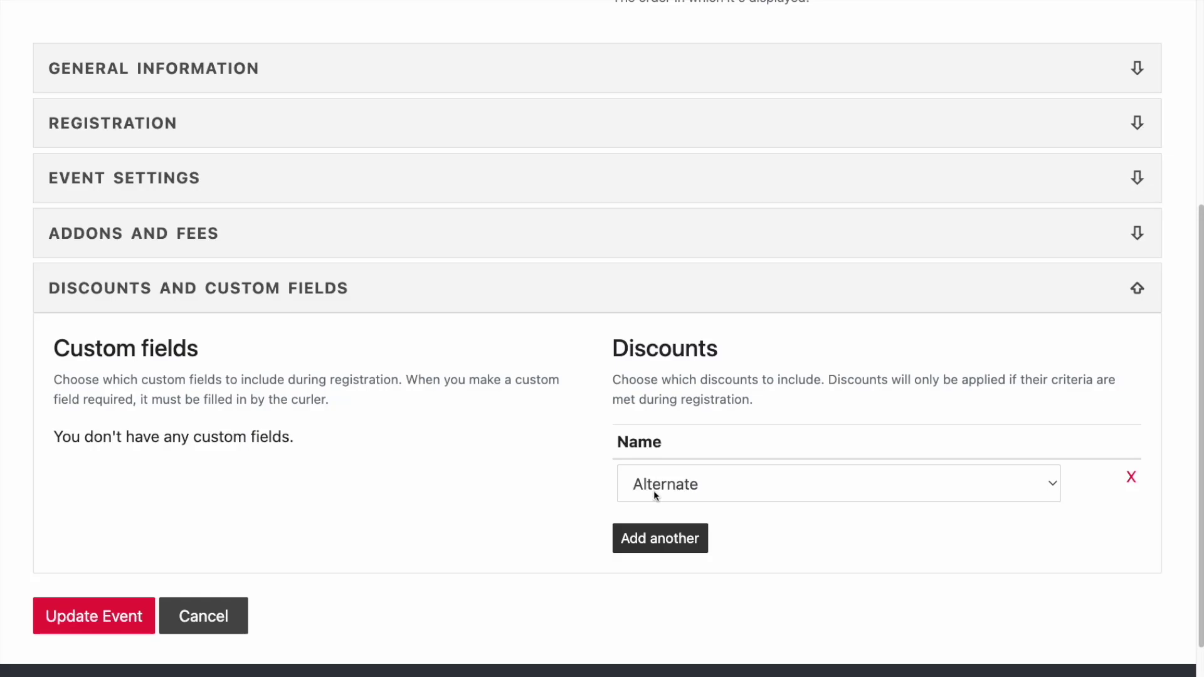
pyautogui.click(62, 619)
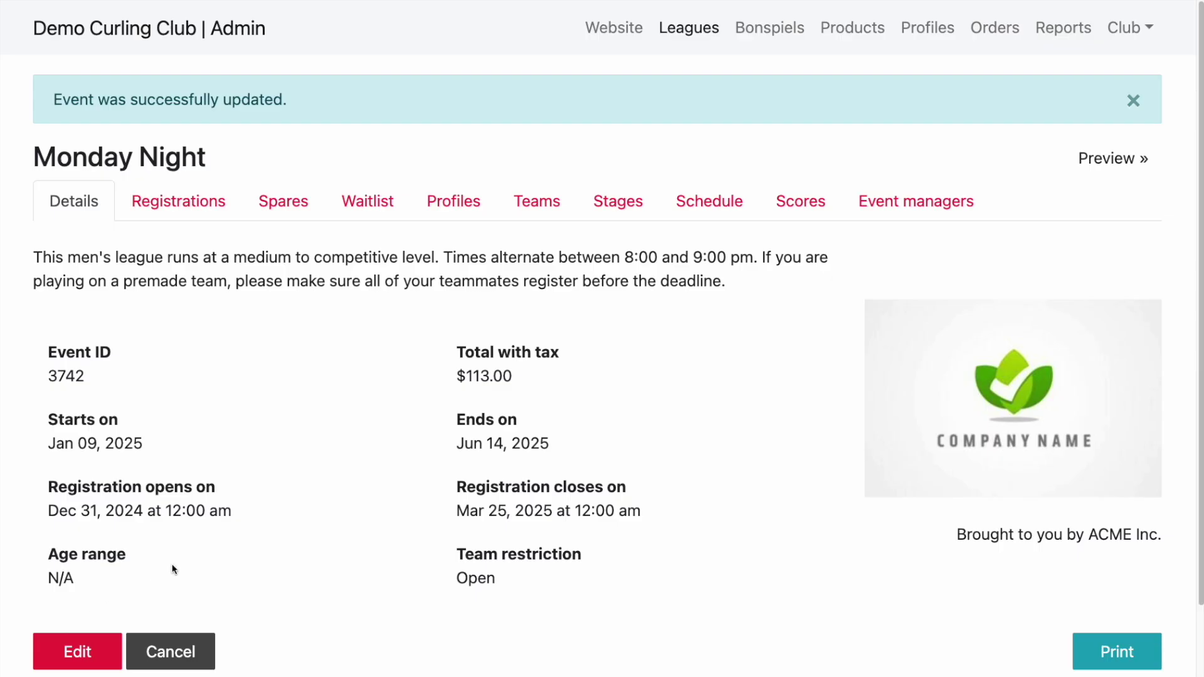
# Preview the Monday Night league's public page, add it to the cart and select the adult curler's profile for registration
pyautogui.click(1101, 156)
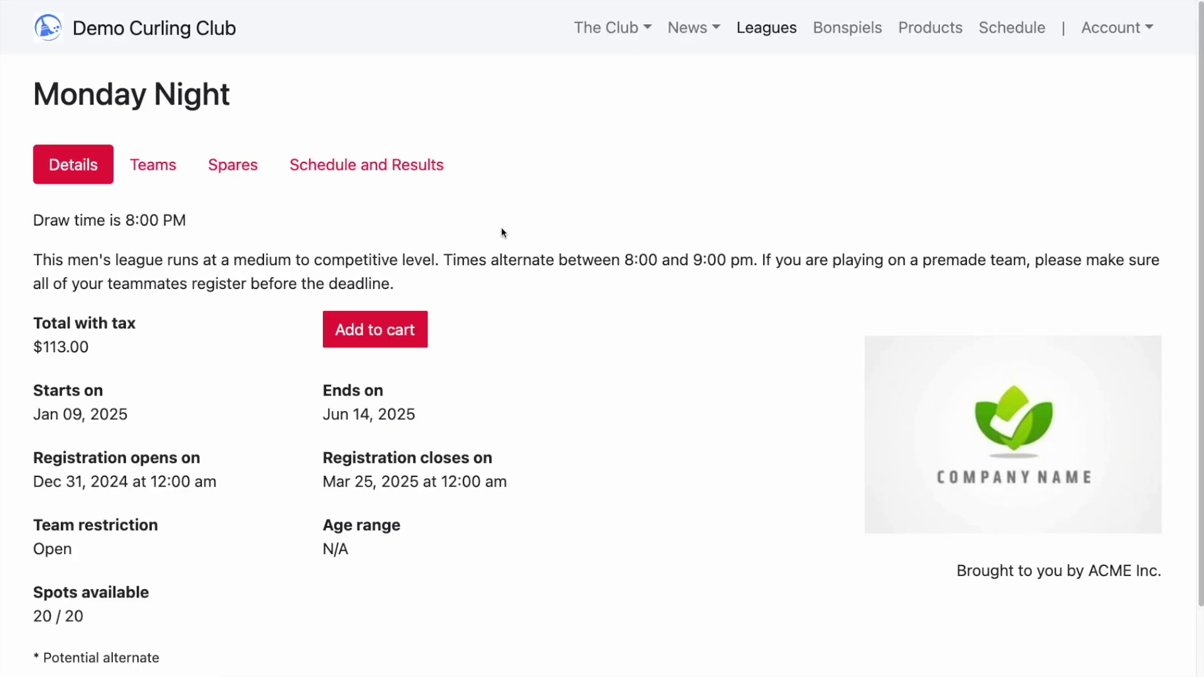
pyautogui.click(379, 332)
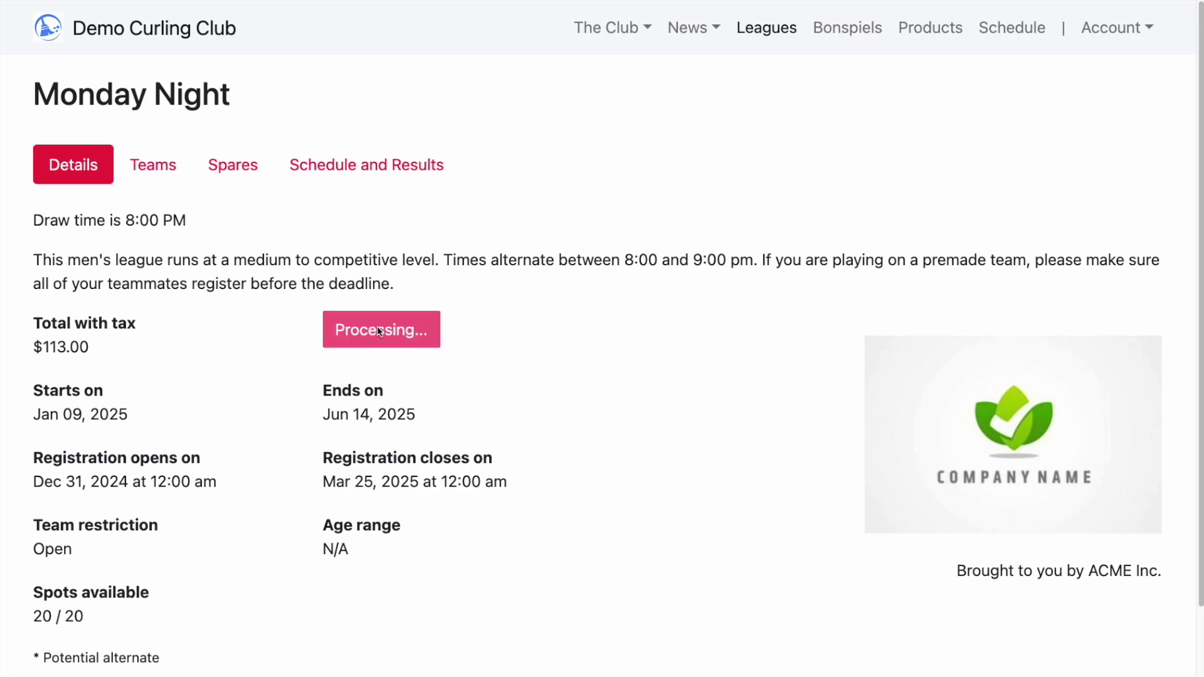
pyautogui.click(809, 270)
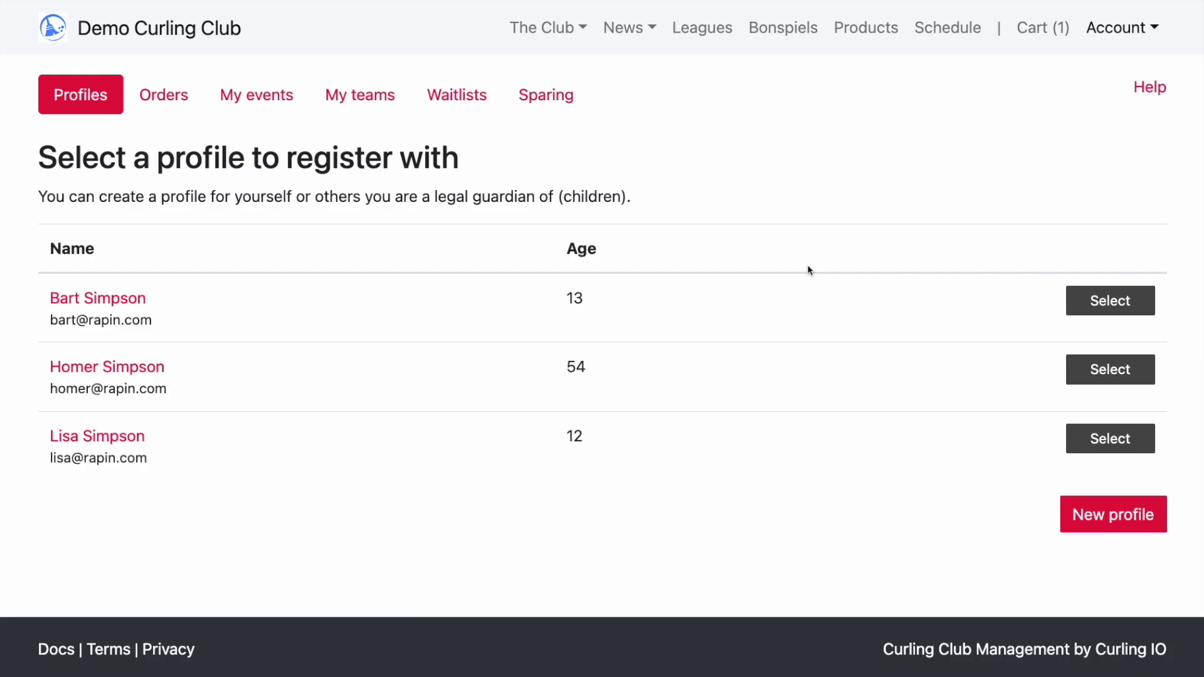
pyautogui.click(1109, 370)
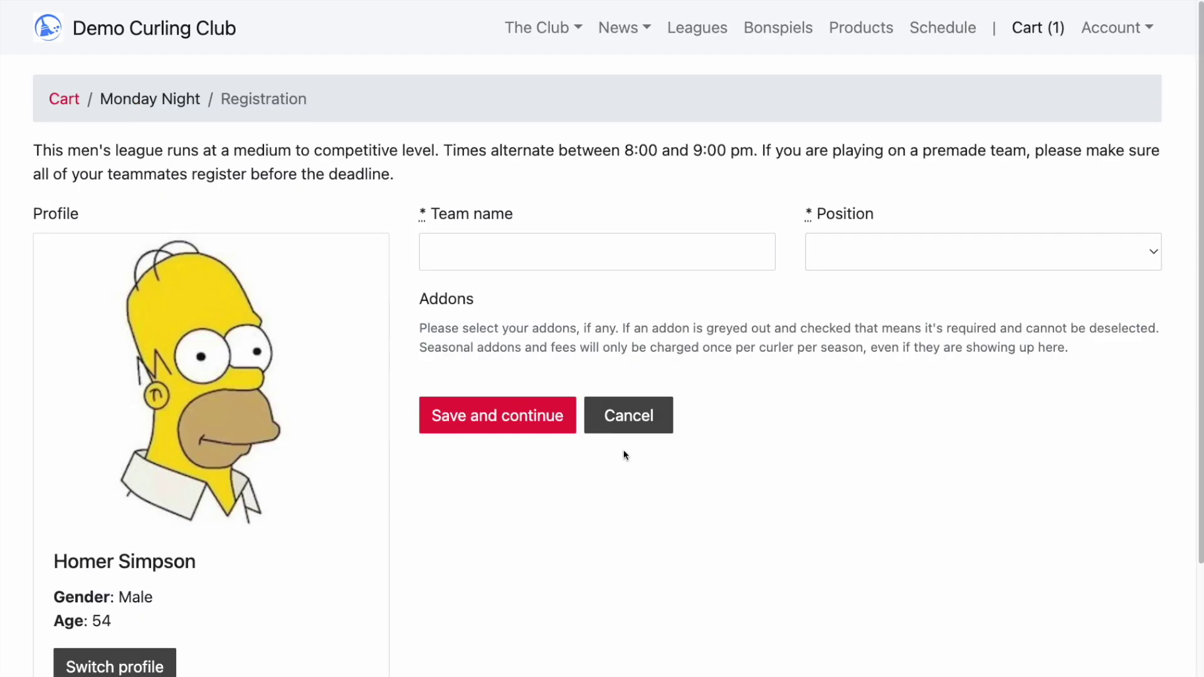
# Complete the registration with team name Simpsons and position Alternate, and check which discount is applied in the cart
pyautogui.click(578, 257)
pyautogui.write('Simpsons')
pyautogui.press('Tab')
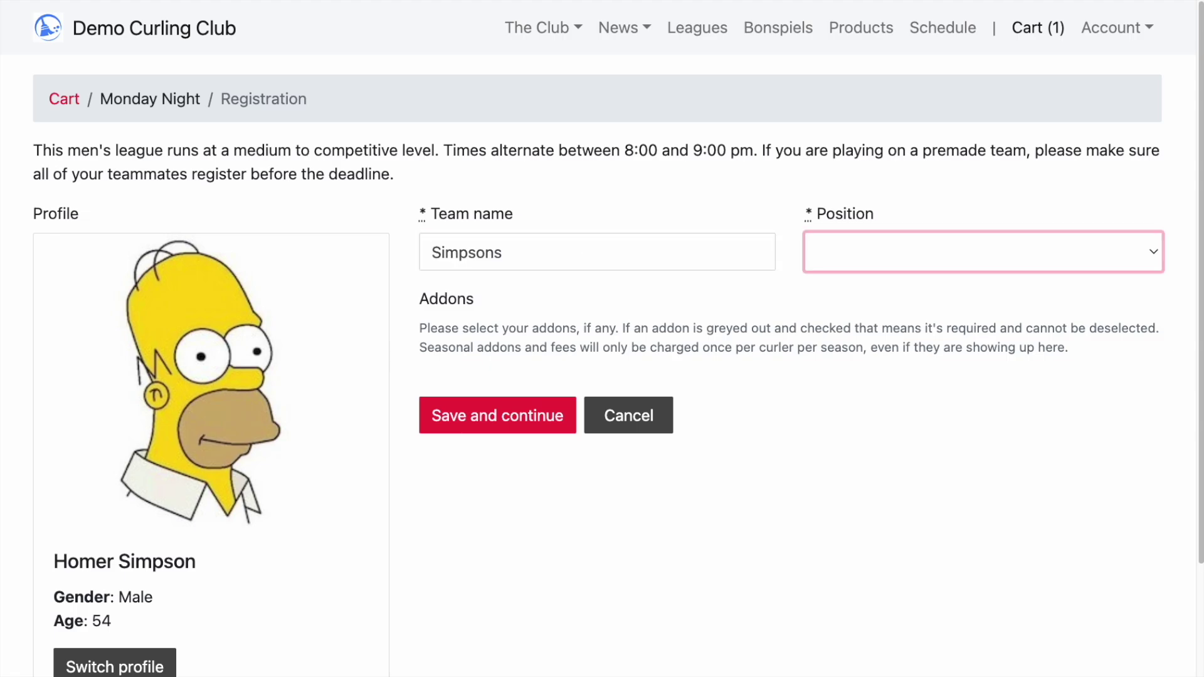
pyautogui.click(826, 267)
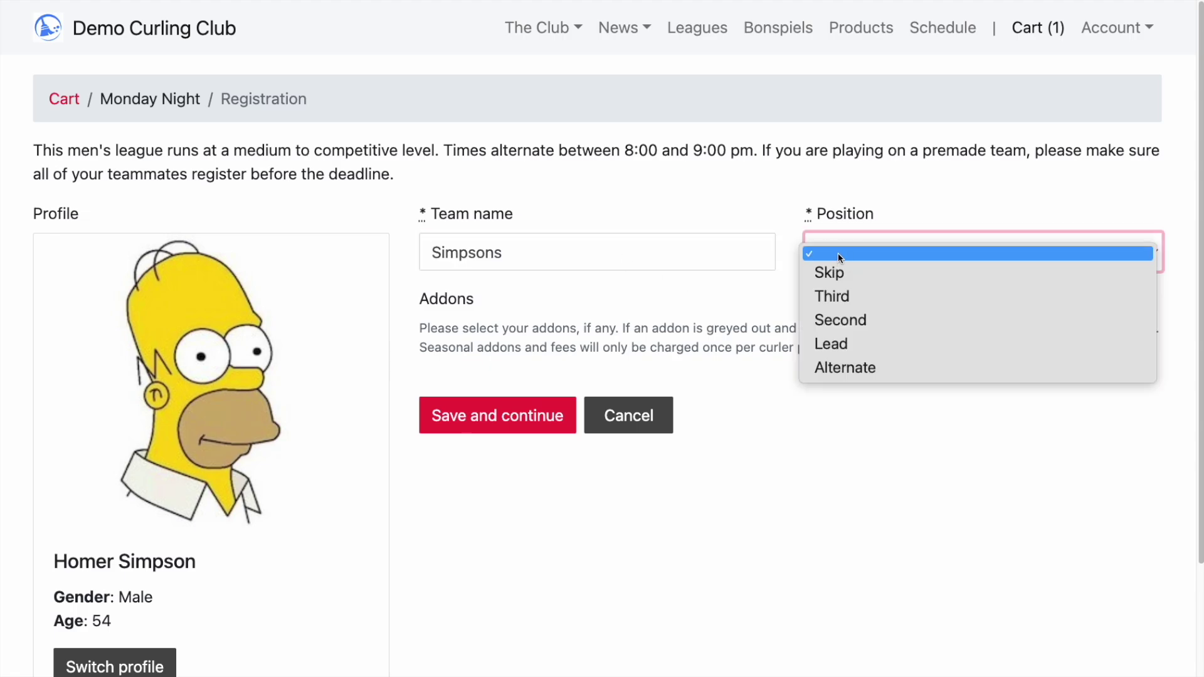
pyautogui.click(865, 367)
pyautogui.click(557, 415)
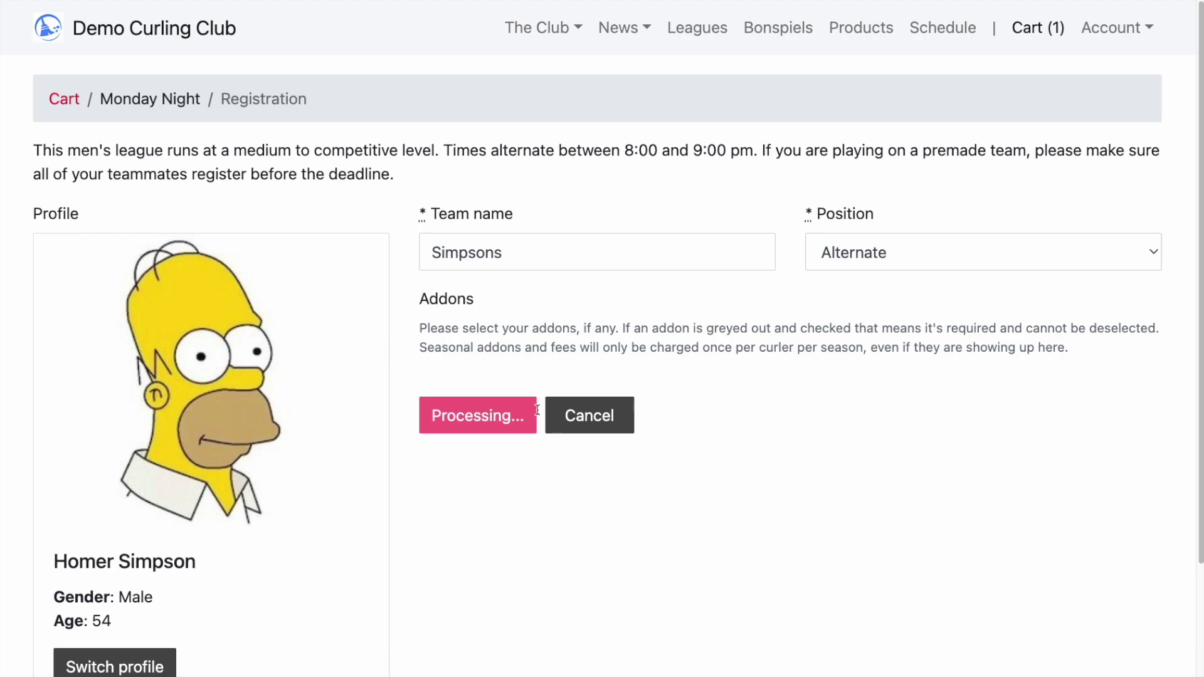
pyautogui.moveTo(915, 198)
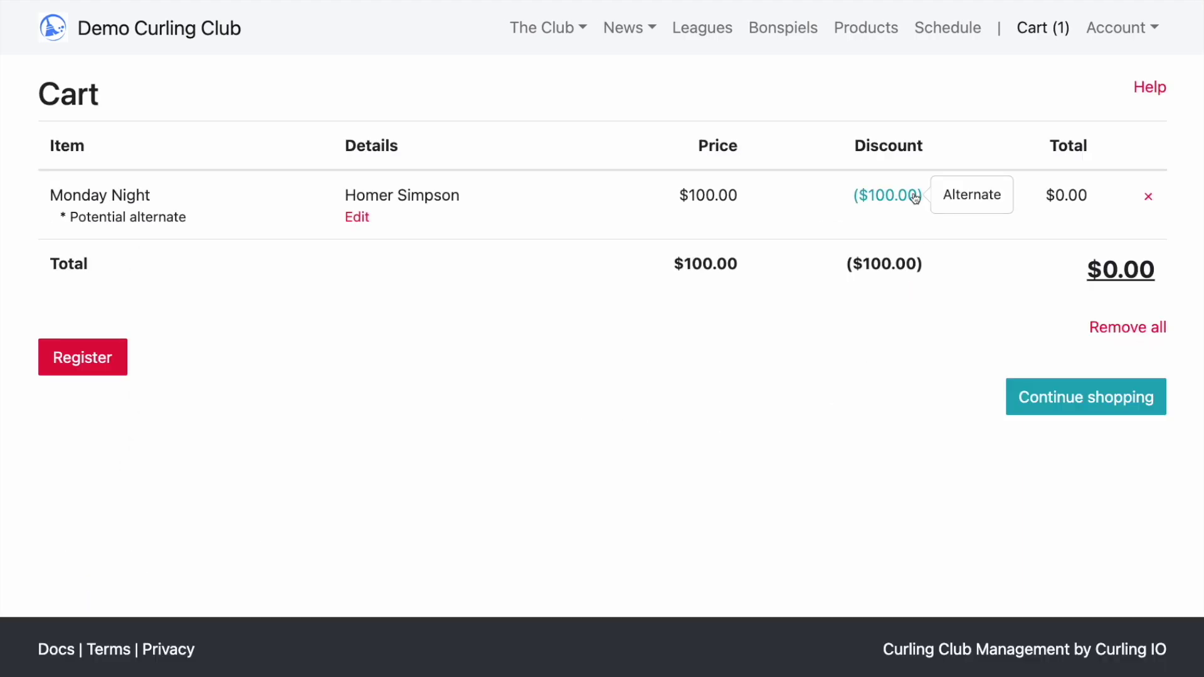
# Change the position in the Monday Night registration to Skip, save it and check the resulting charge in the cart
pyautogui.click(359, 217)
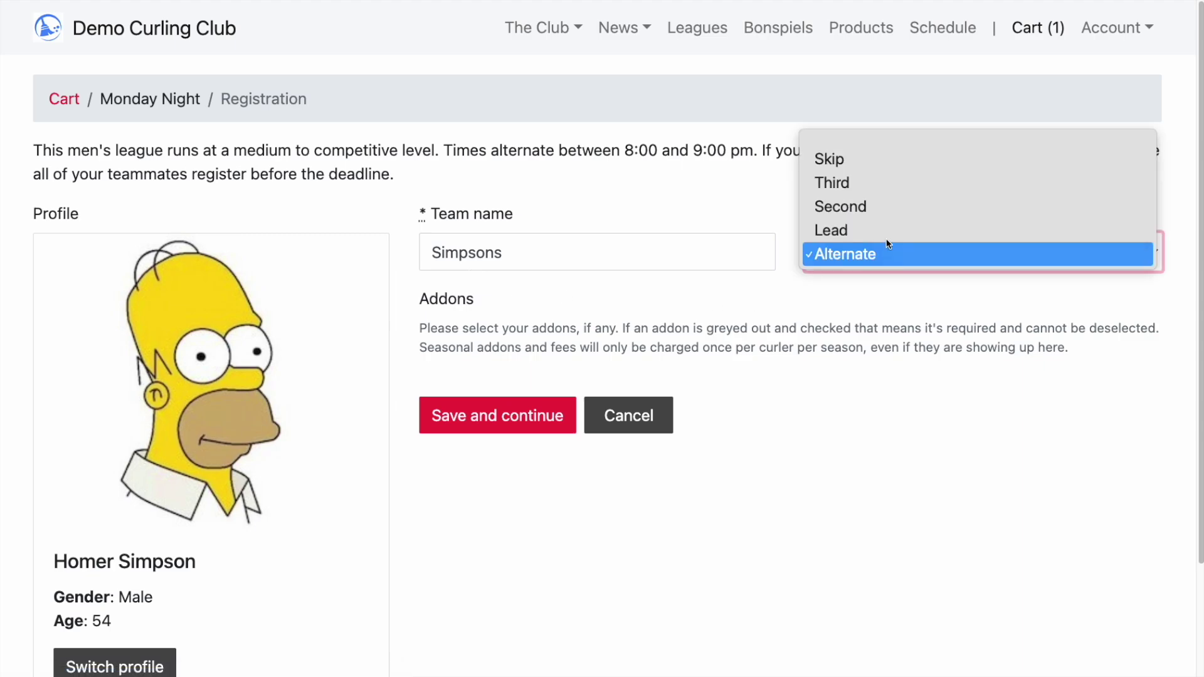
pyautogui.click(878, 157)
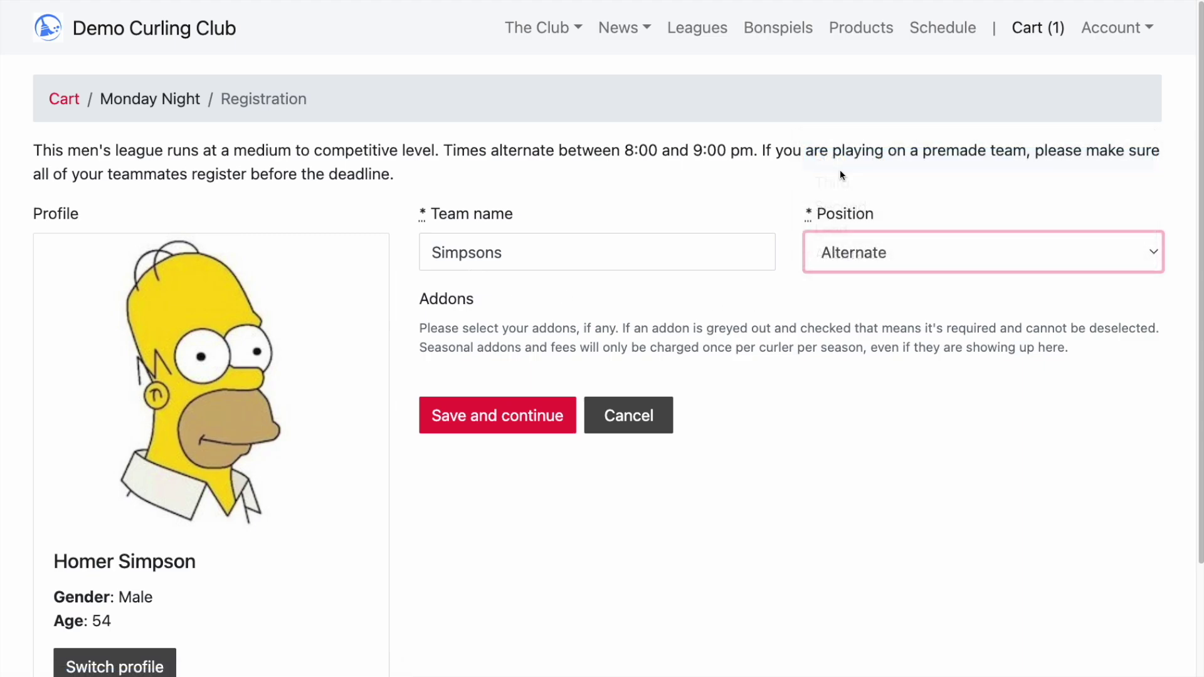
pyautogui.click(506, 419)
pyautogui.moveTo(749, 195); pyautogui.dragTo(690, 193)
pyautogui.click(624, 252)
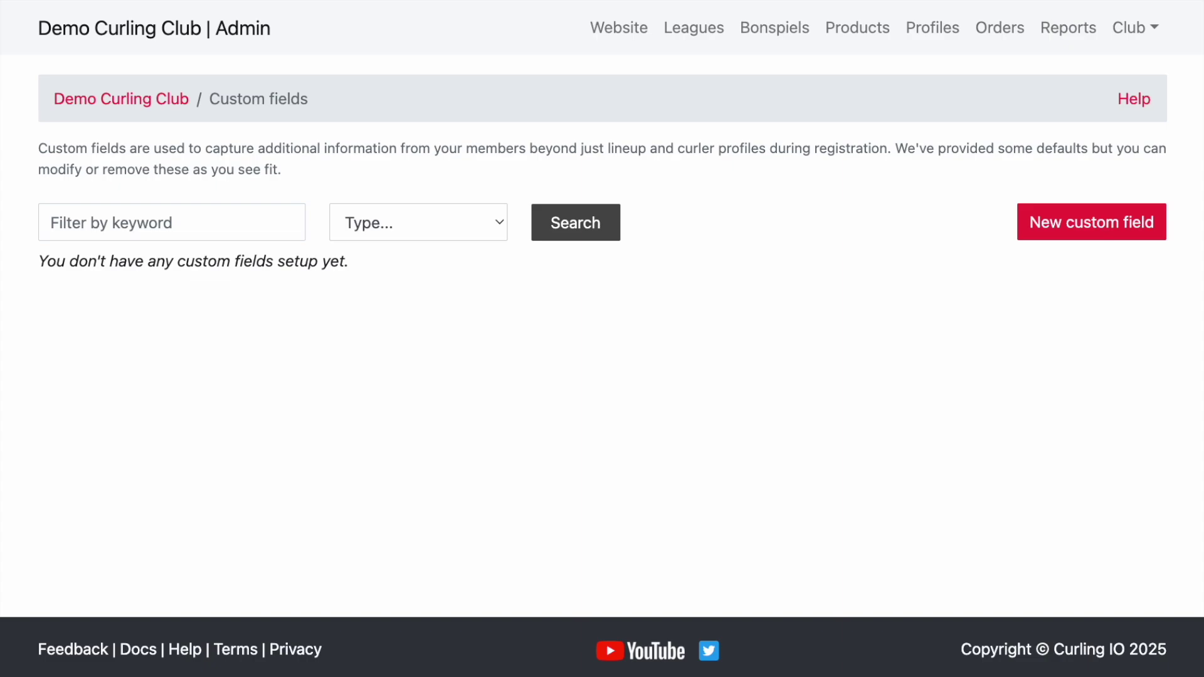
# Start a new custom field in the club admin and set its type to Dropdown
pyautogui.click(1132, 29)
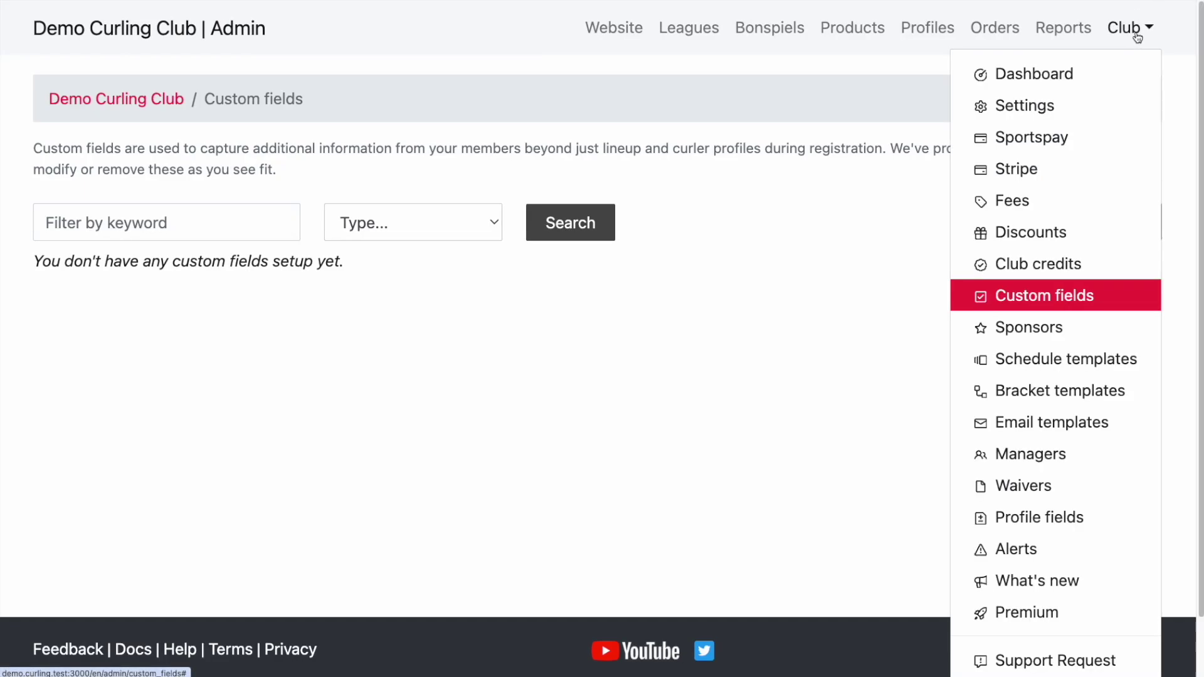
pyautogui.click(881, 263)
pyautogui.click(1086, 235)
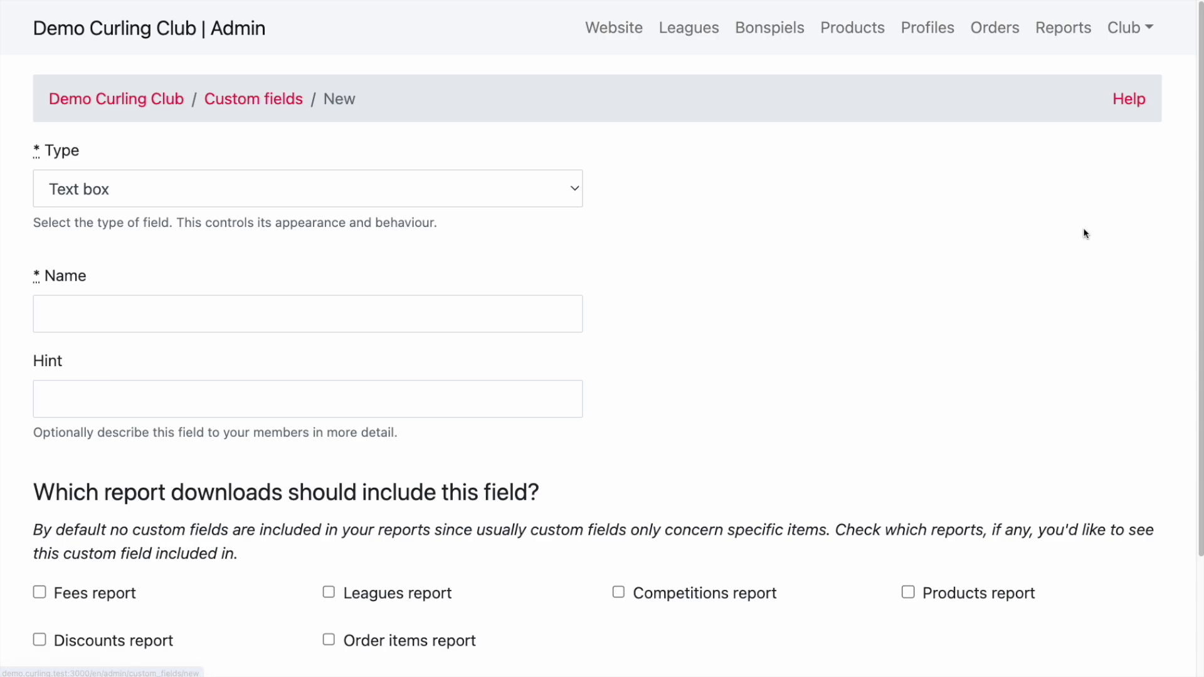
pyautogui.click(438, 195)
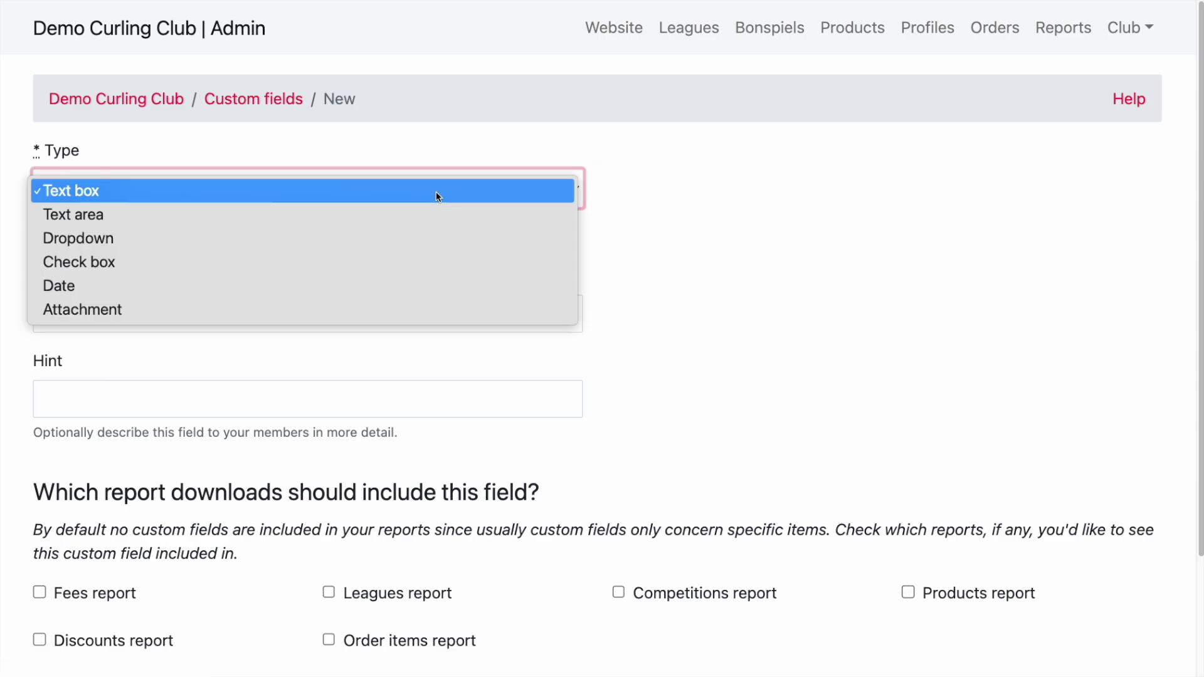
pyautogui.click(409, 237)
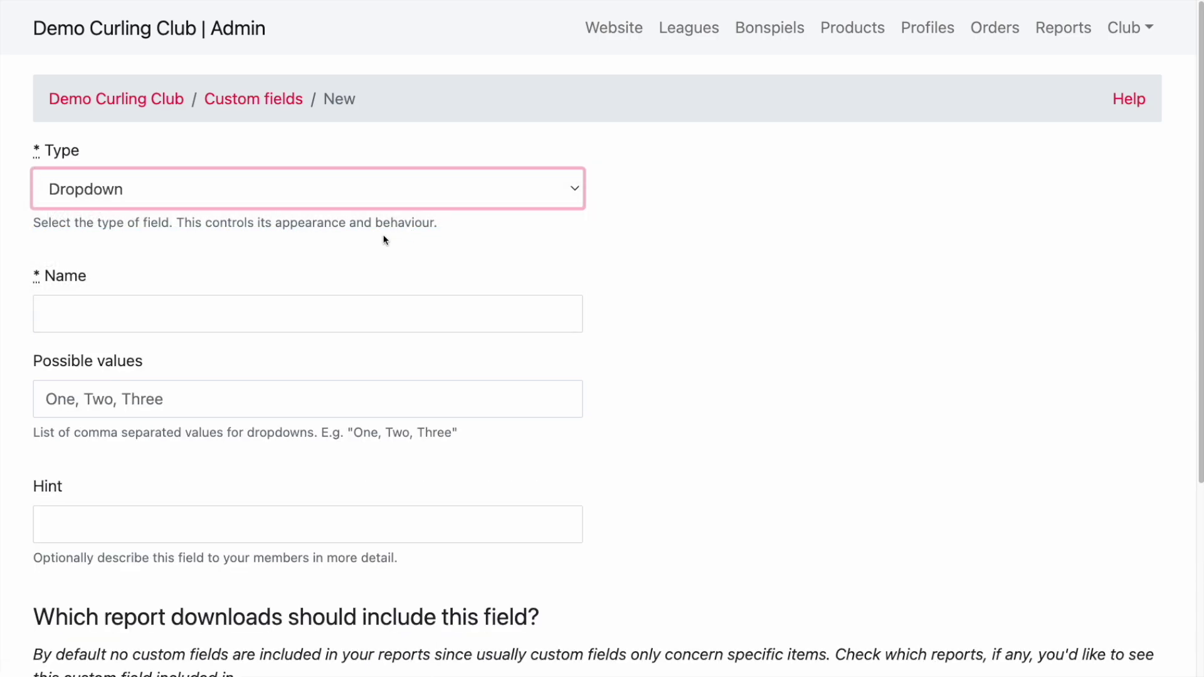
# Name the field "How many members on your team?", with possible values 4, 5, 6 and hint "Please make sure you fill this out accurately. No guessing."
pyautogui.click(270, 309)
pyautogui.write('How many members on your team?')
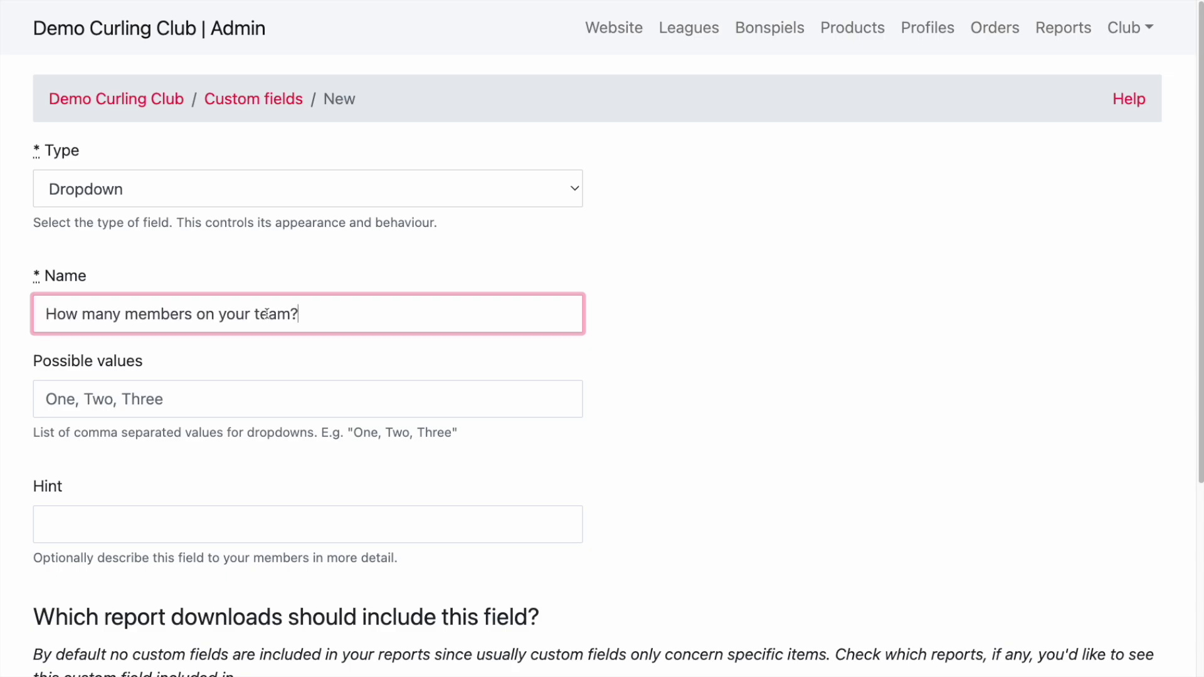
pyautogui.click(246, 405)
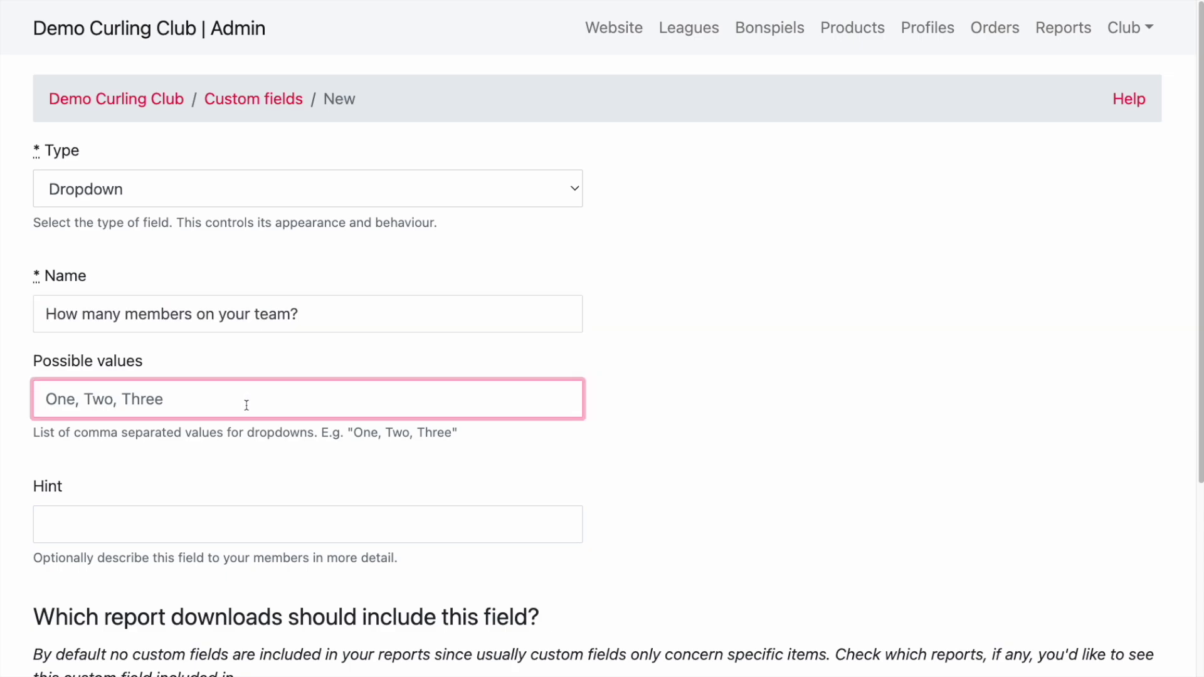
pyautogui.write('4, 5, 6')
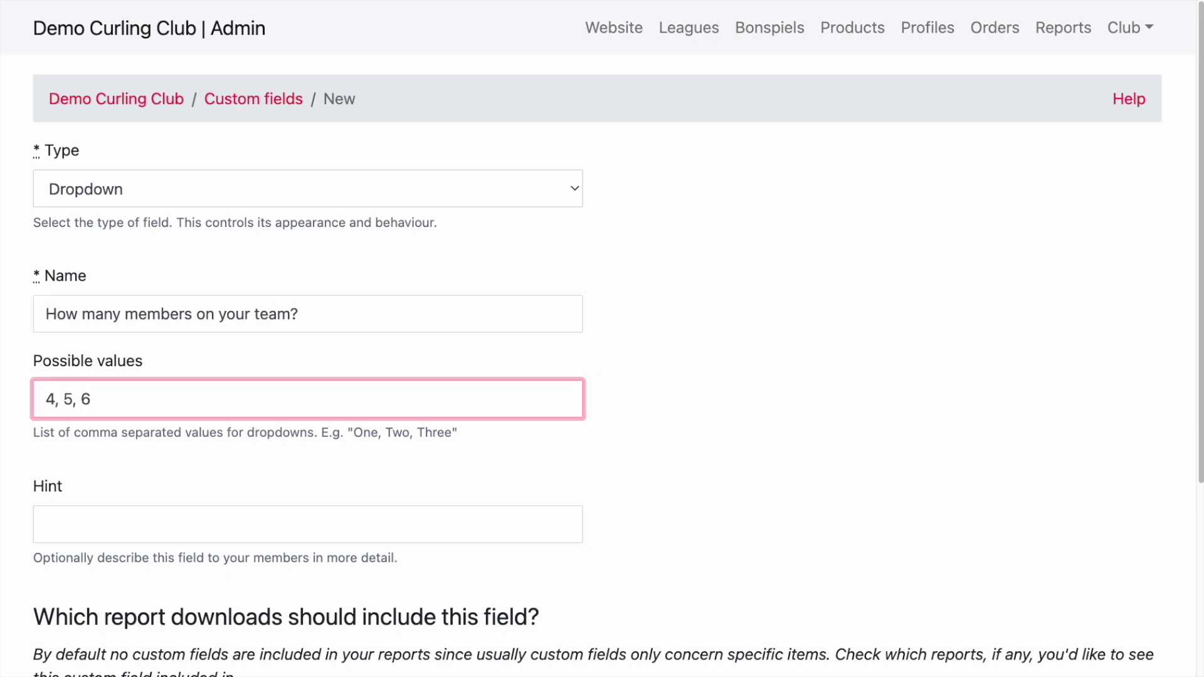
pyautogui.click(874, 439)
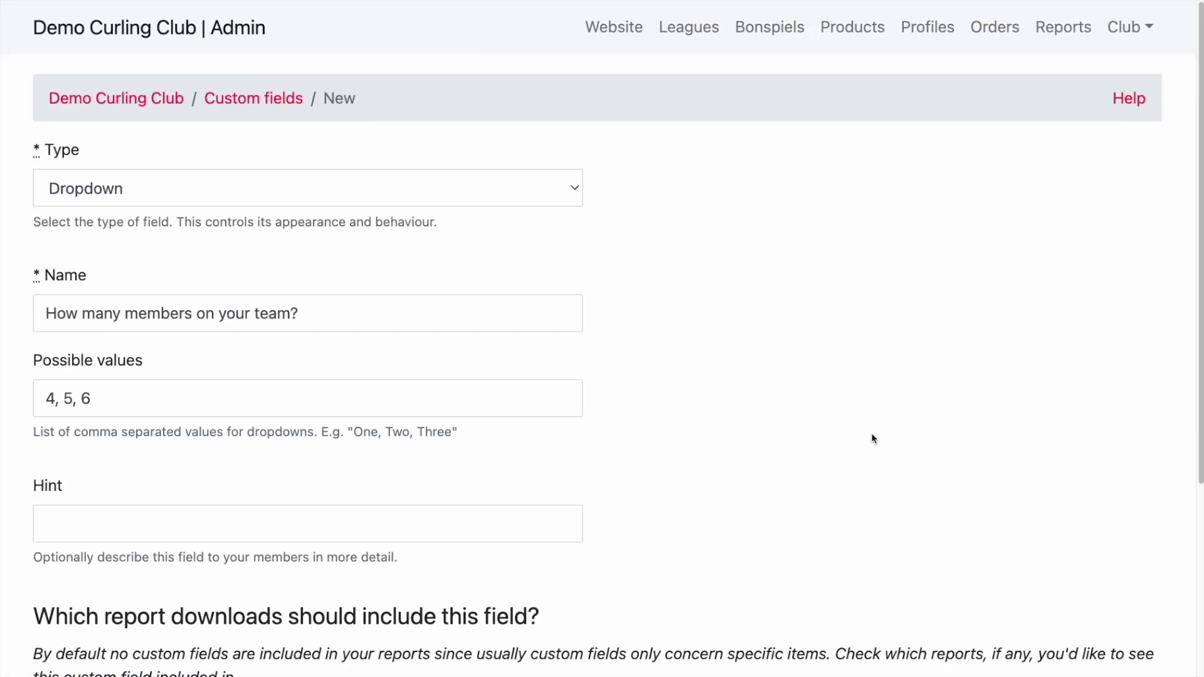
pyautogui.scroll(-1, 874, 439)
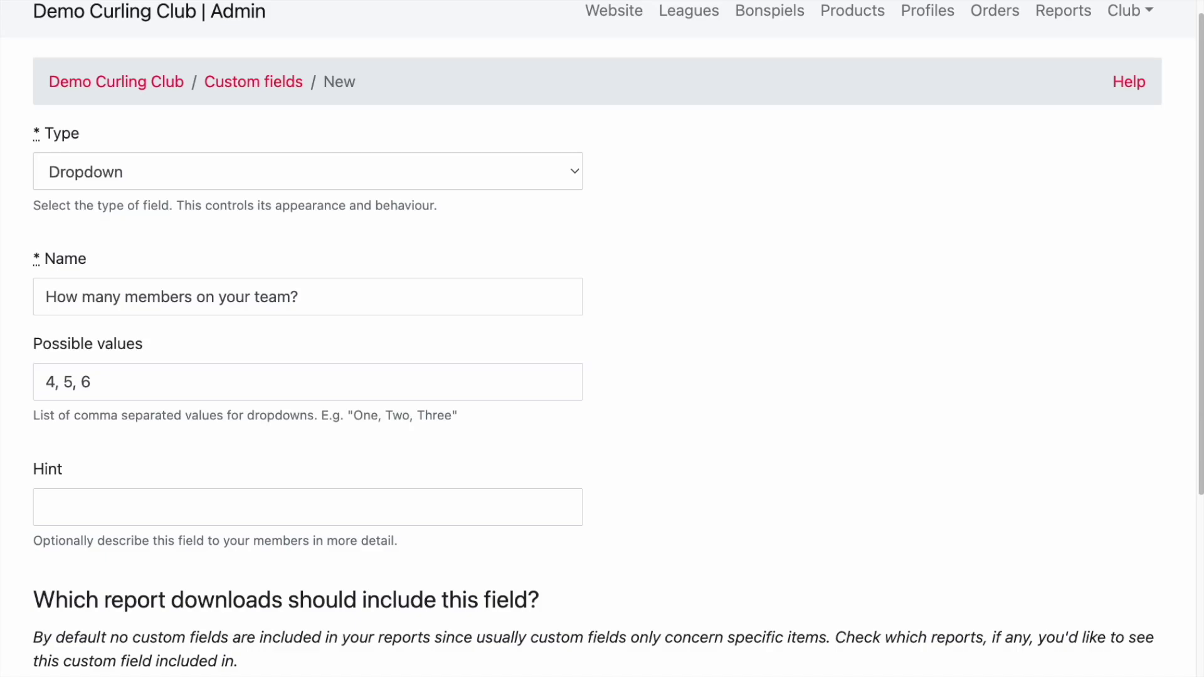
pyautogui.click(111, 497)
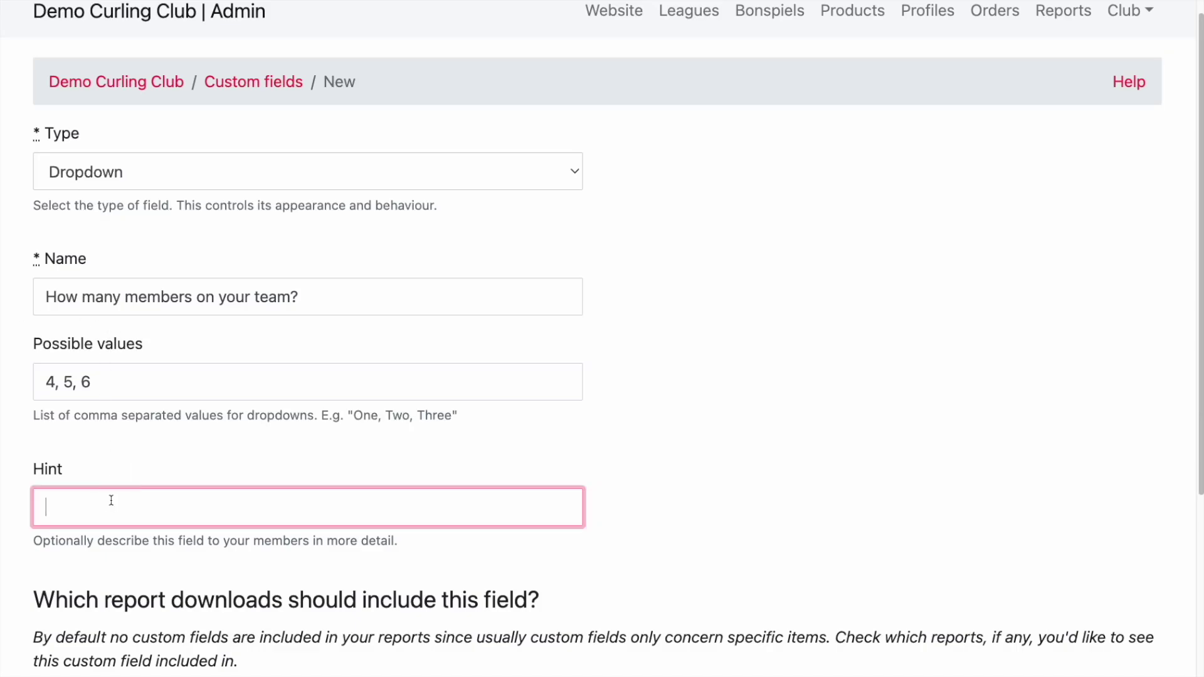
pyautogui.write('Please make sure you fill this out accurately. No guessing.')
pyautogui.click(712, 489)
# Include the custom field in the Leagues, Discounts and Order items reports and create it
pyautogui.scroll(-4, 712, 489)
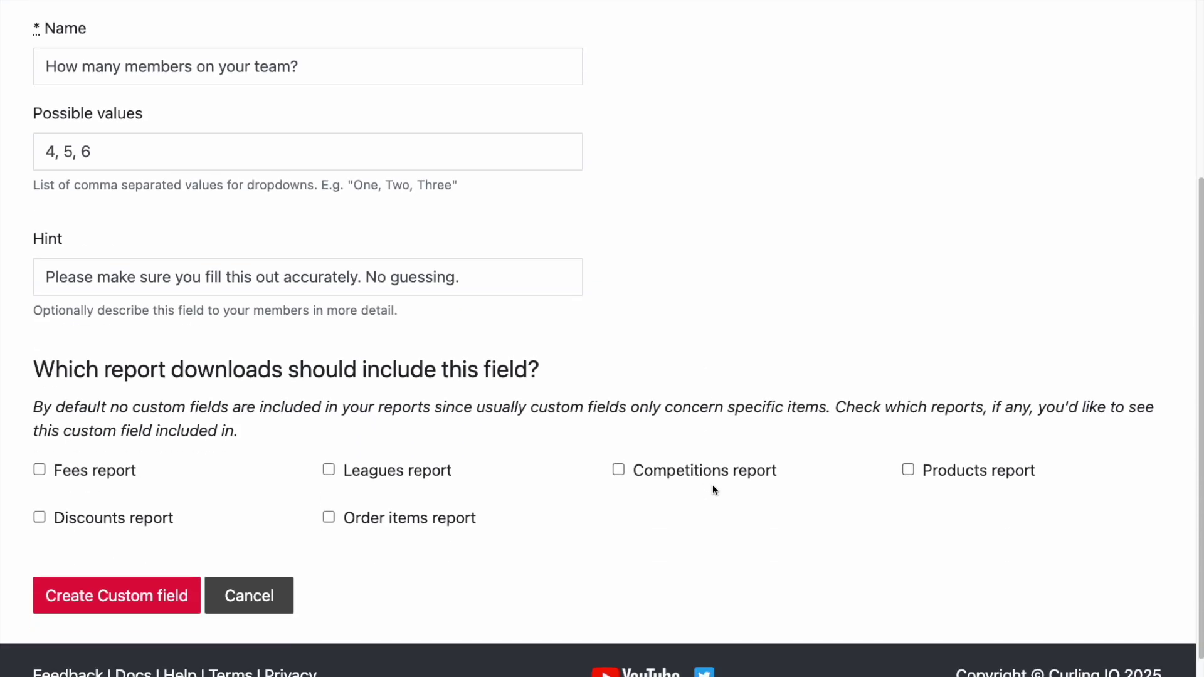
pyautogui.click(434, 474)
pyautogui.click(120, 518)
pyautogui.click(347, 522)
pyautogui.click(141, 595)
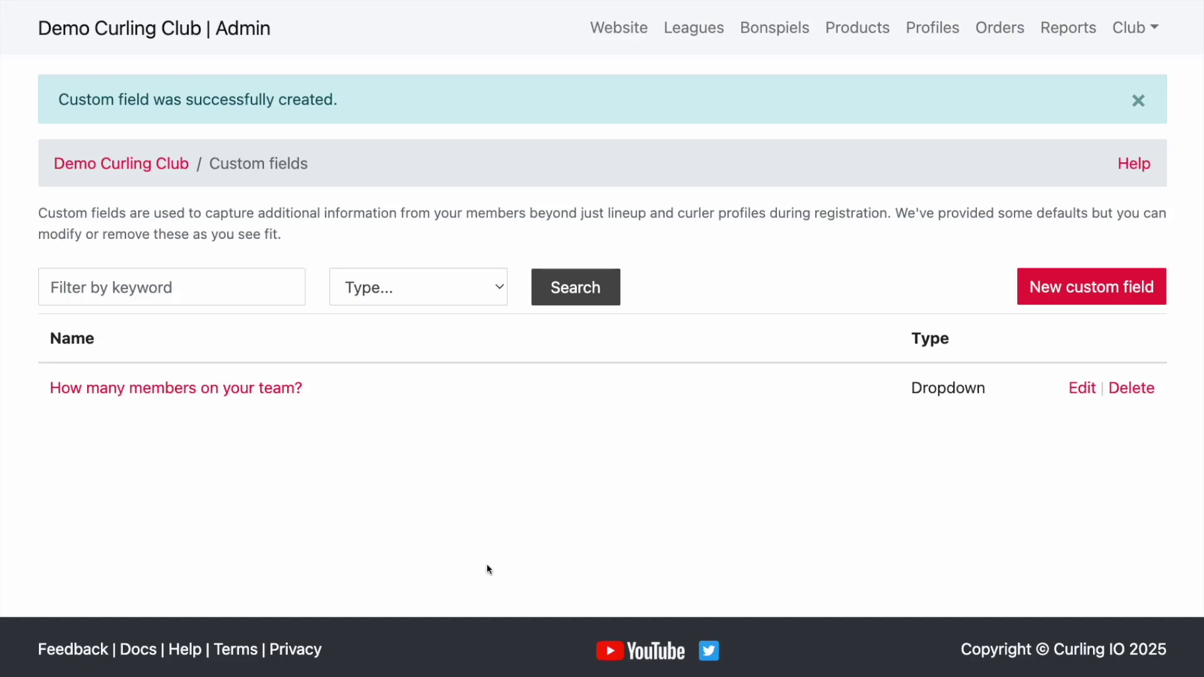
# Start a new club discount named "5 players" and set its percentage to 20
pyautogui.click(1136, 30)
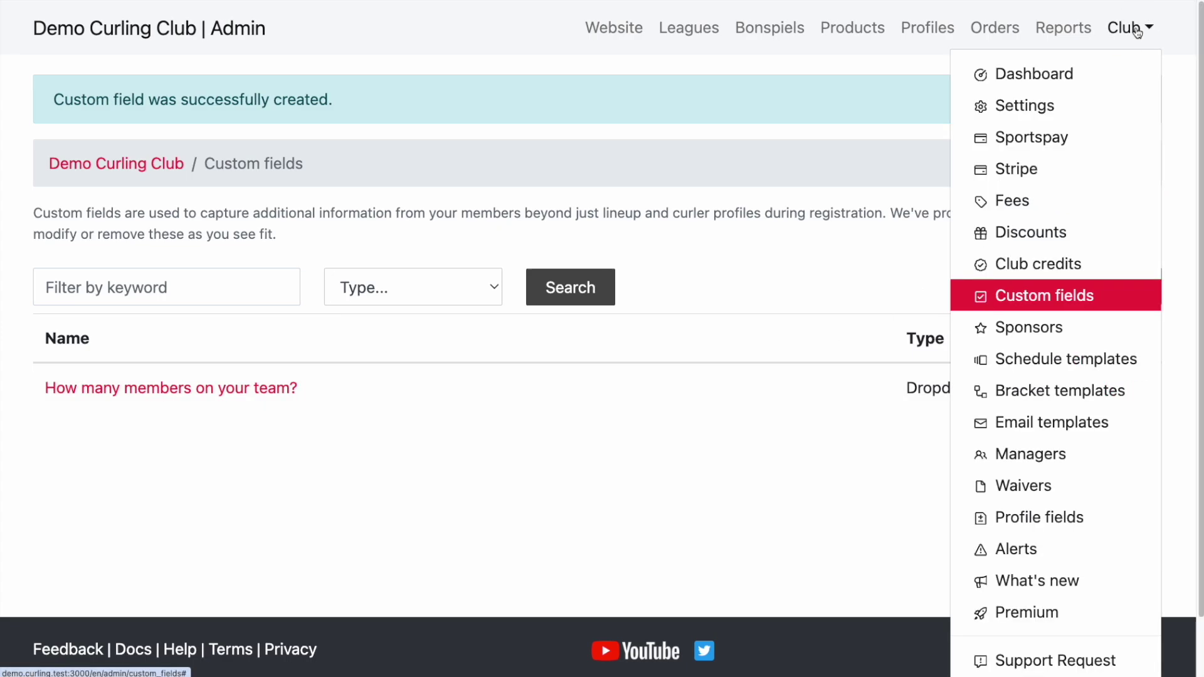
pyautogui.click(1025, 238)
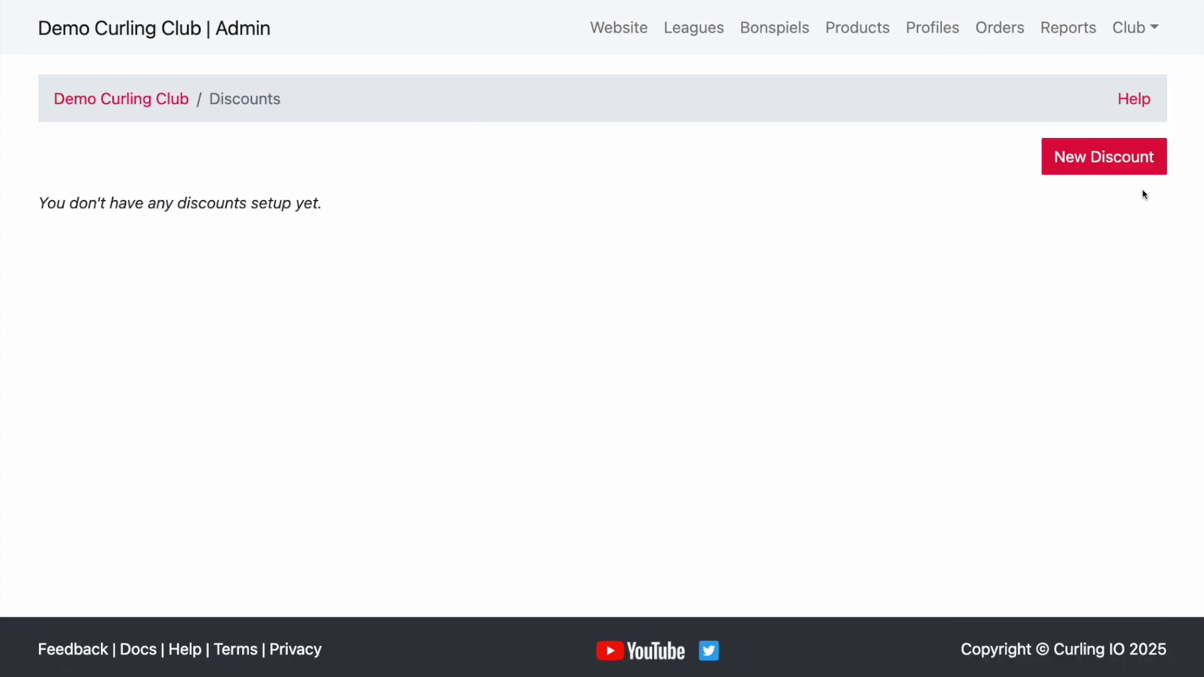
pyautogui.click(1132, 165)
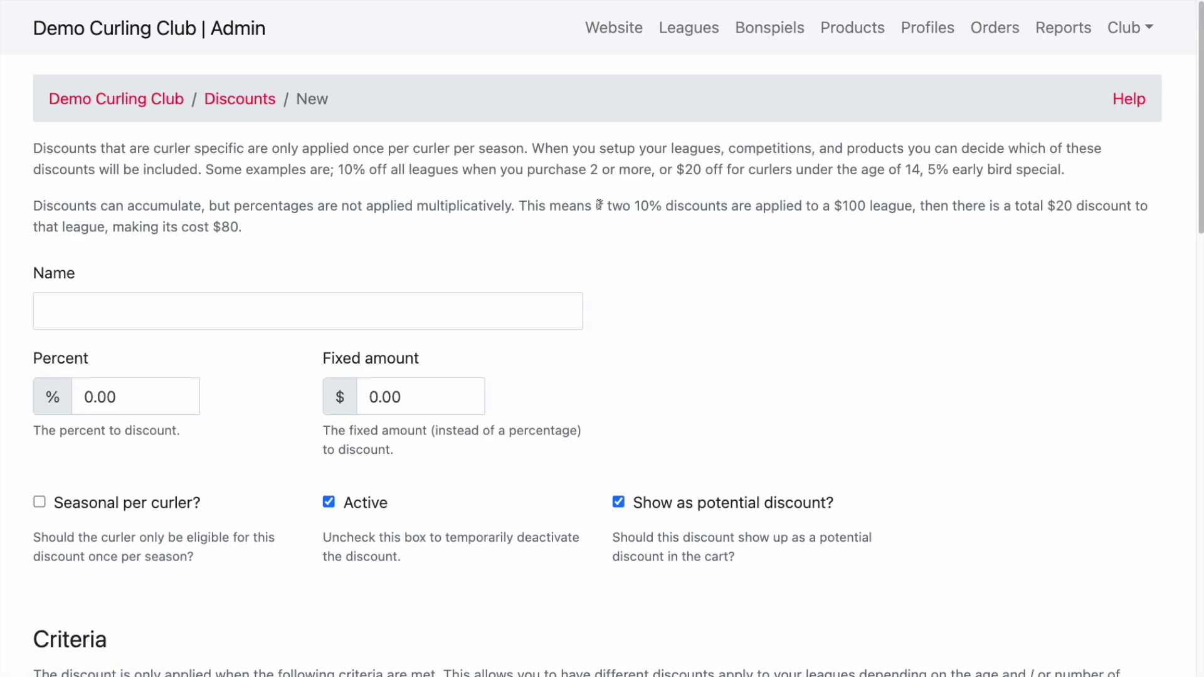
pyautogui.click(432, 308)
pyautogui.write('5 players')
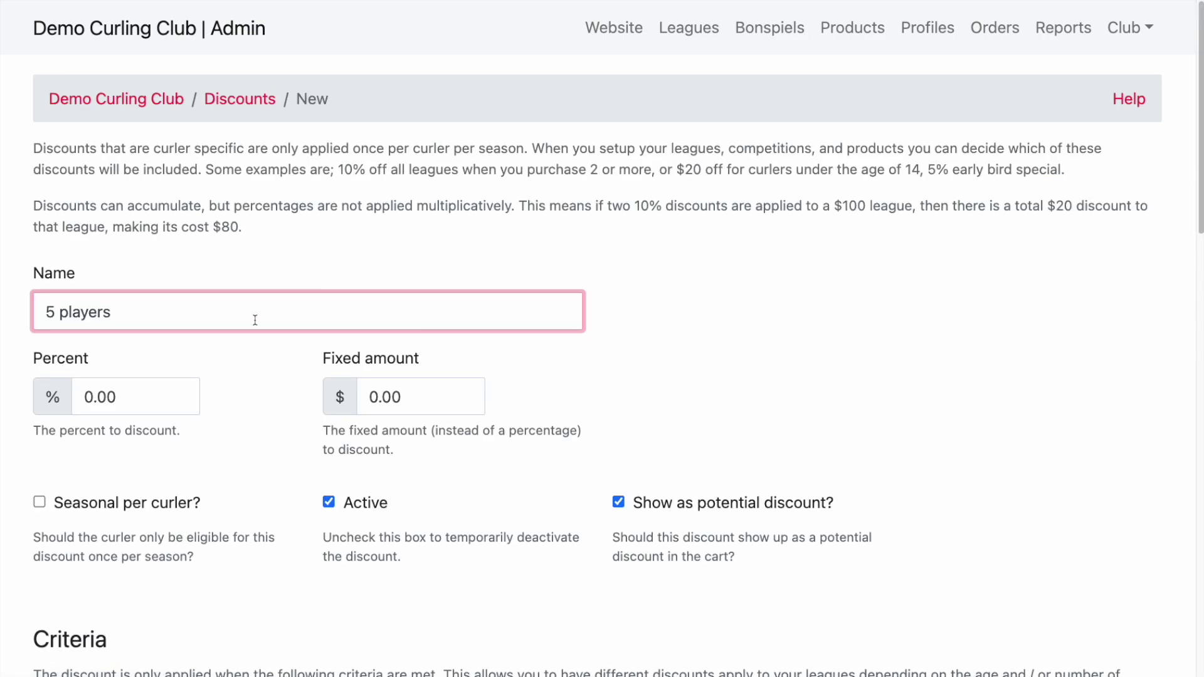
pyautogui.press('Tab')
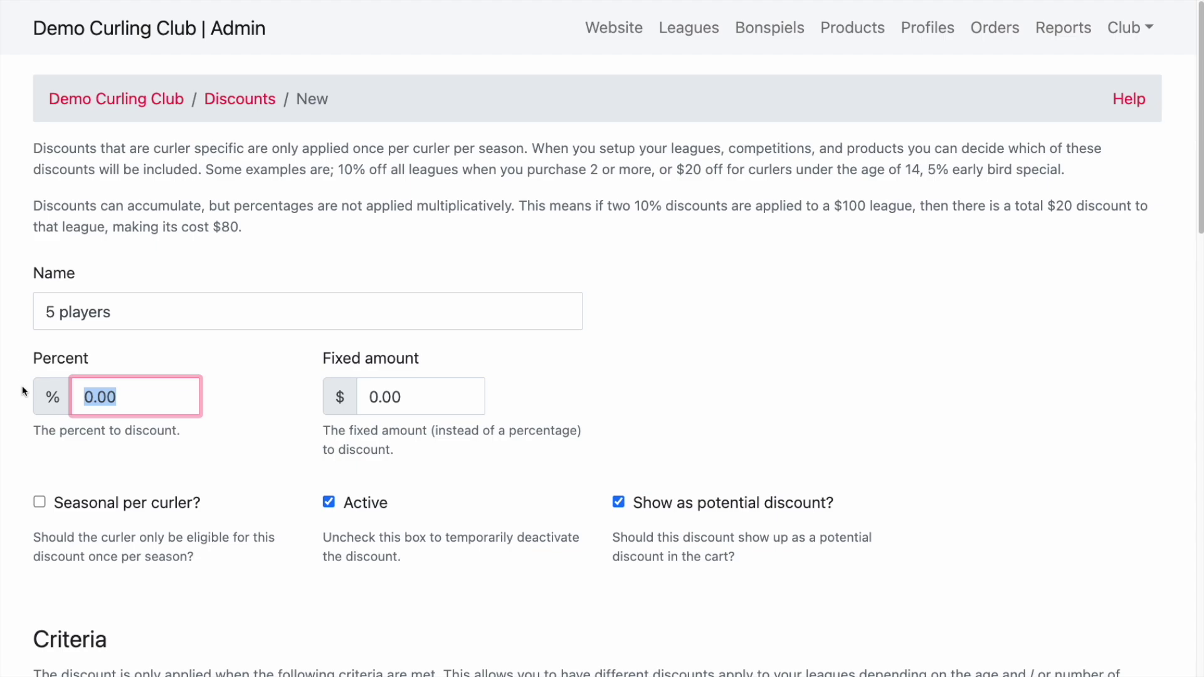
pyautogui.write('20')
pyautogui.click(827, 373)
# Make the discount match the custom field "How many members on your team?" with value 5, and create it
pyautogui.scroll(-10, 828, 372)
pyautogui.scroll(-5, 829, 375)
pyautogui.click(221, 474)
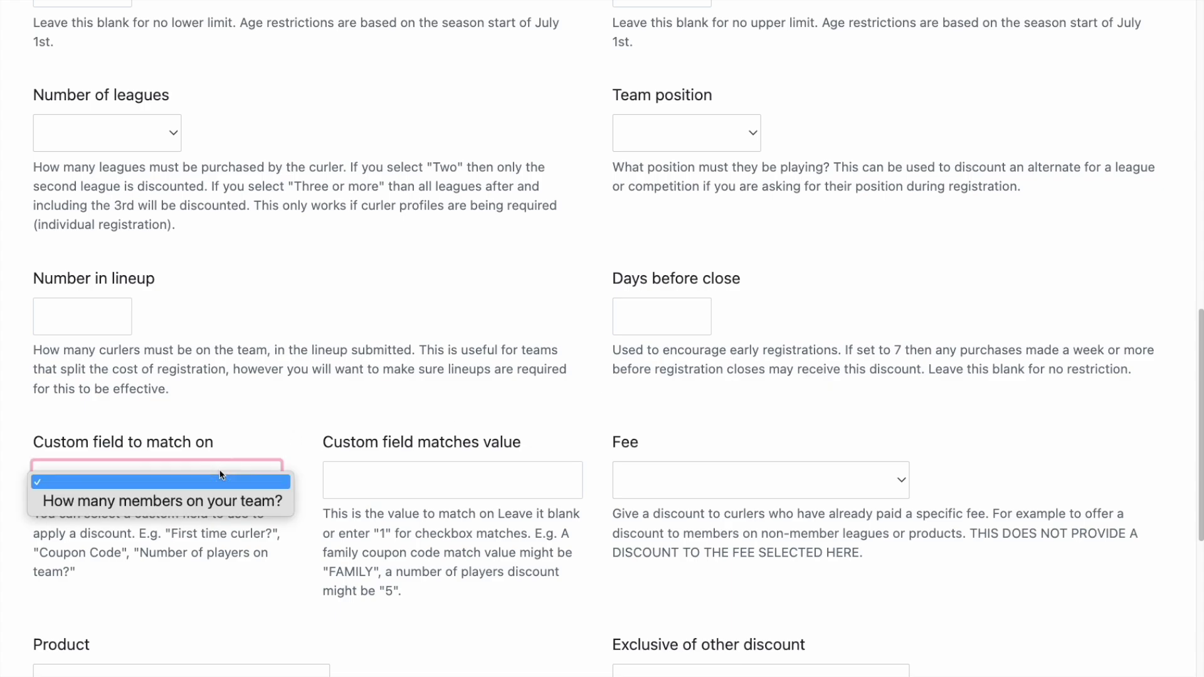
pyautogui.click(210, 500)
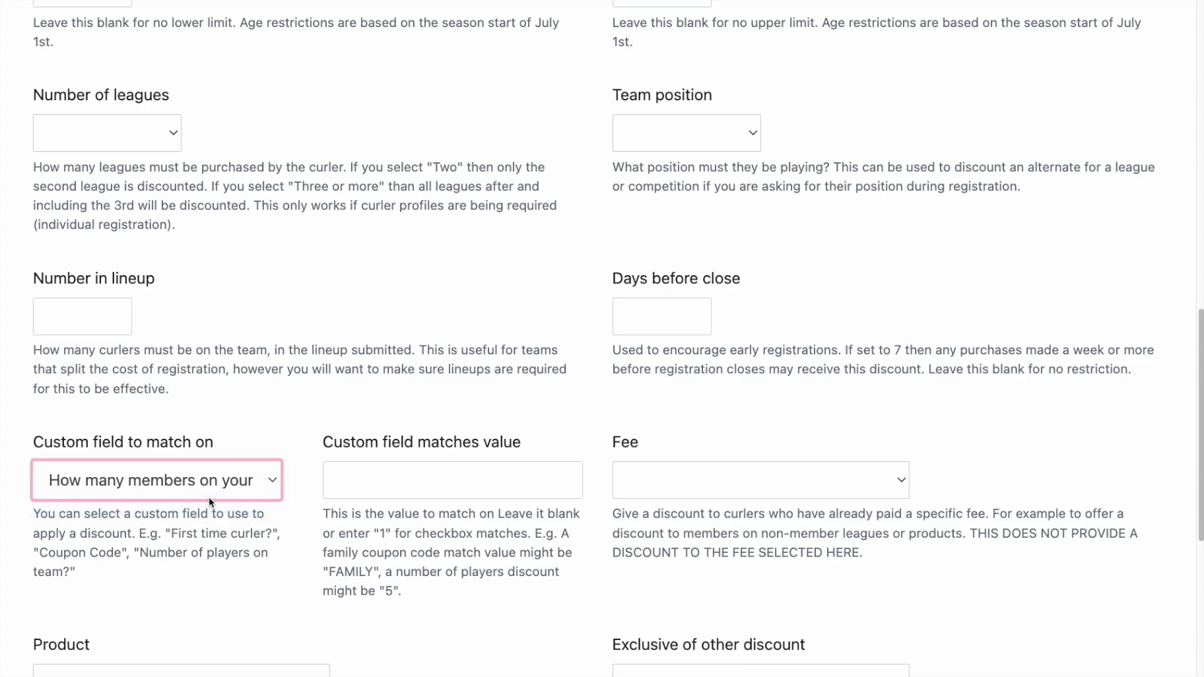
pyautogui.click(388, 484)
pyautogui.write('5')
pyautogui.click(454, 403)
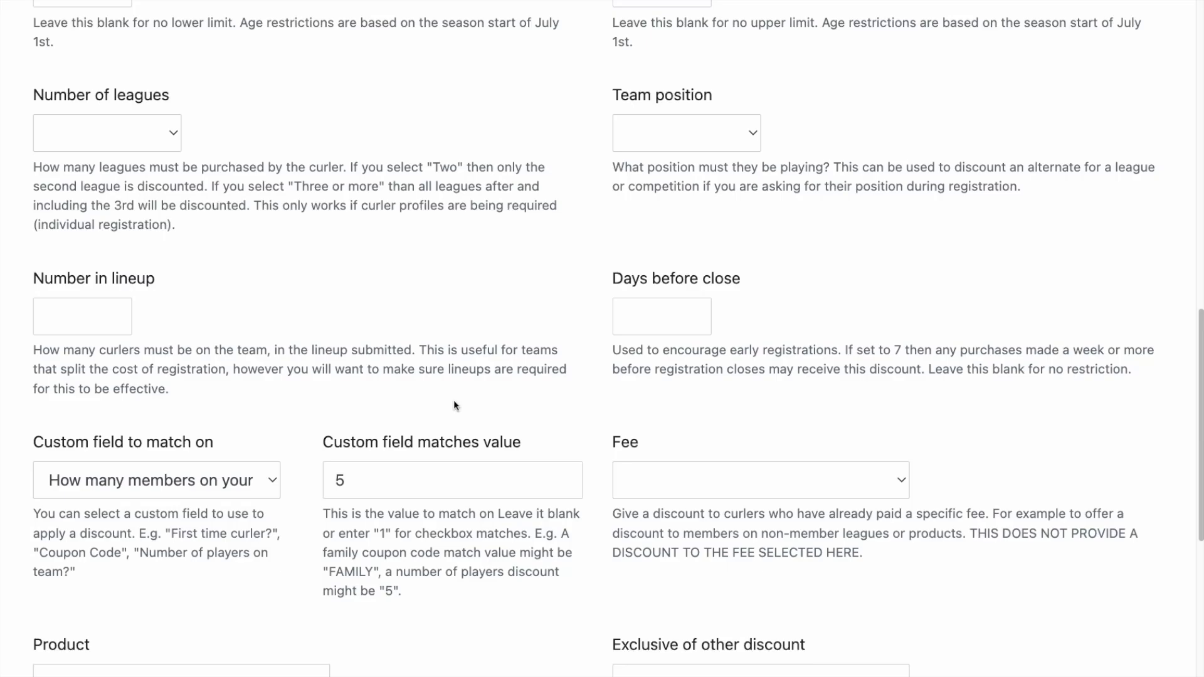
pyautogui.scroll(-6, 454, 405)
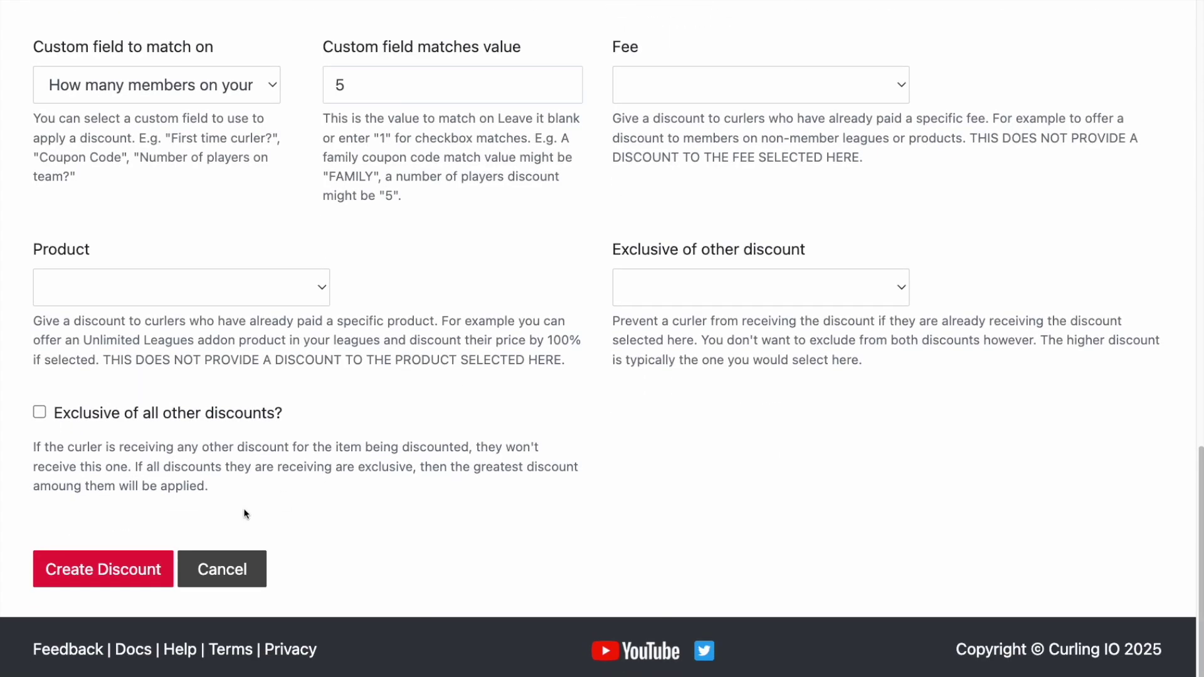
pyautogui.click(130, 573)
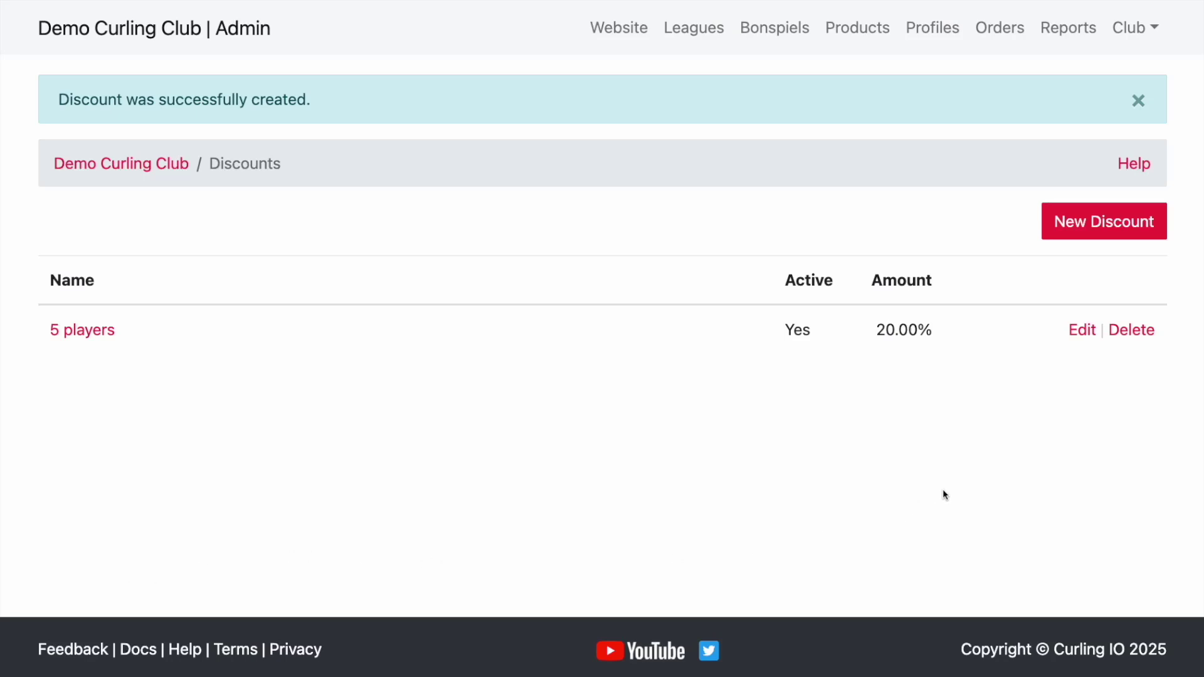
# Start another discount named "6 players" and set its percentage to 33.33
pyautogui.click(1109, 227)
pyautogui.click(314, 312)
pyautogui.write('6 players')
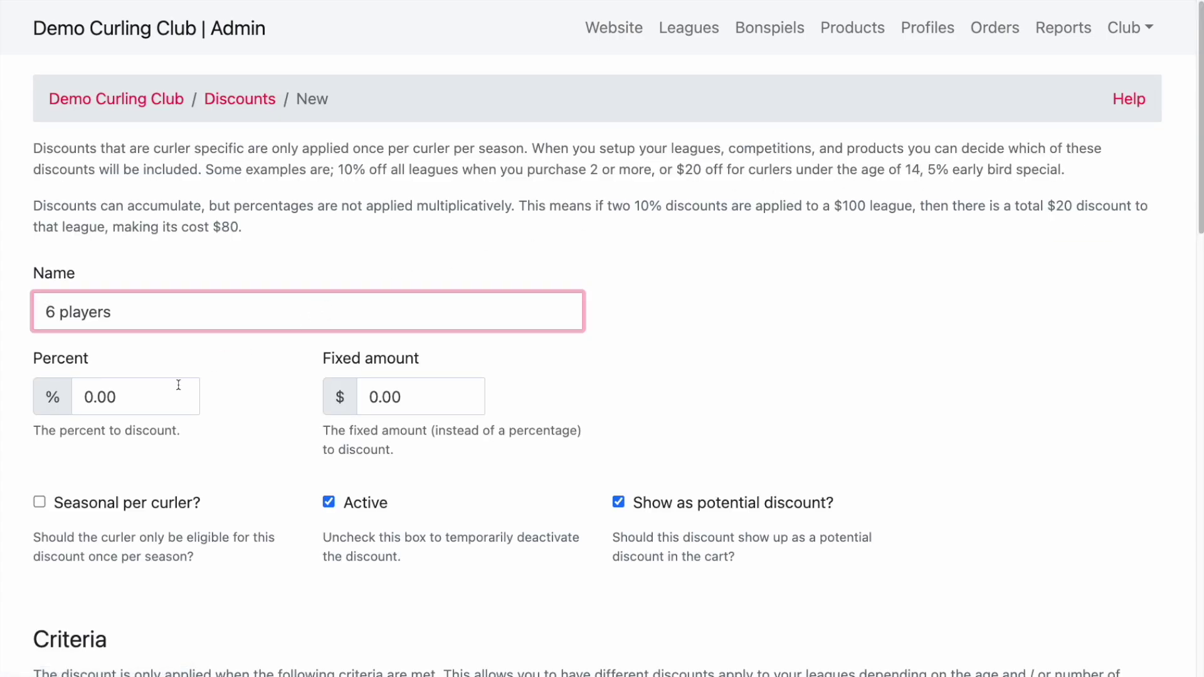
pyautogui.click(52, 383)
pyautogui.write('33.33')
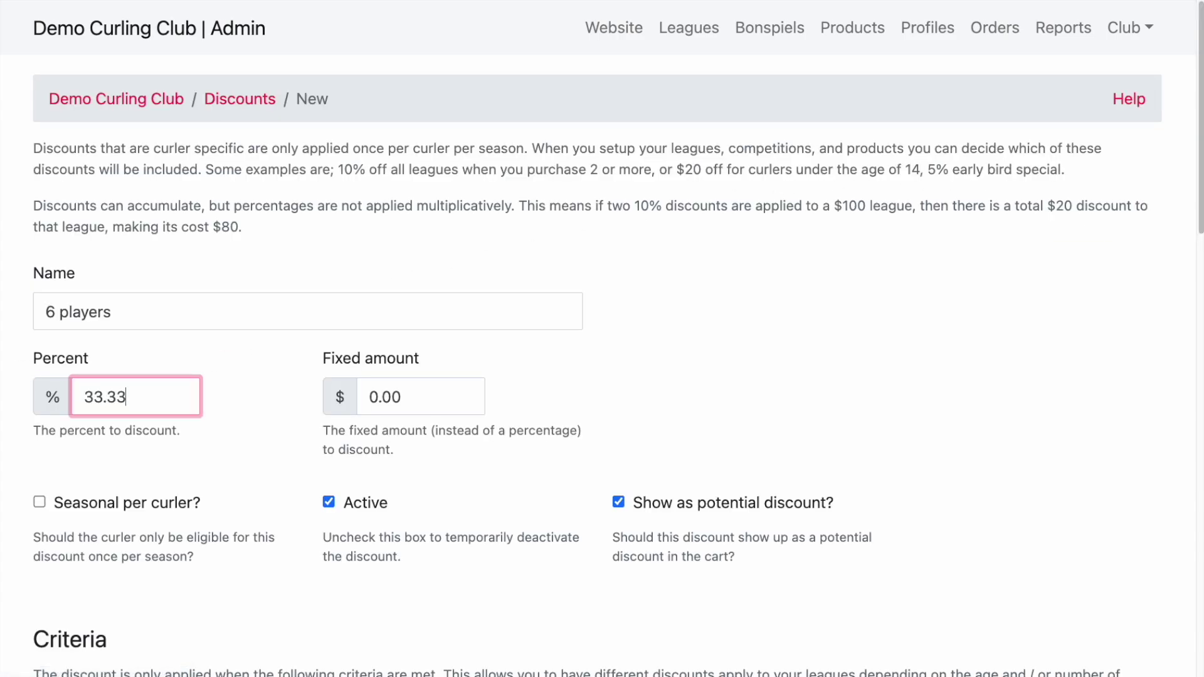
pyautogui.click(716, 435)
# Make the 6 players discount match "How many members on your team?" with value 6, and create it
pyautogui.scroll(-7, 715, 439)
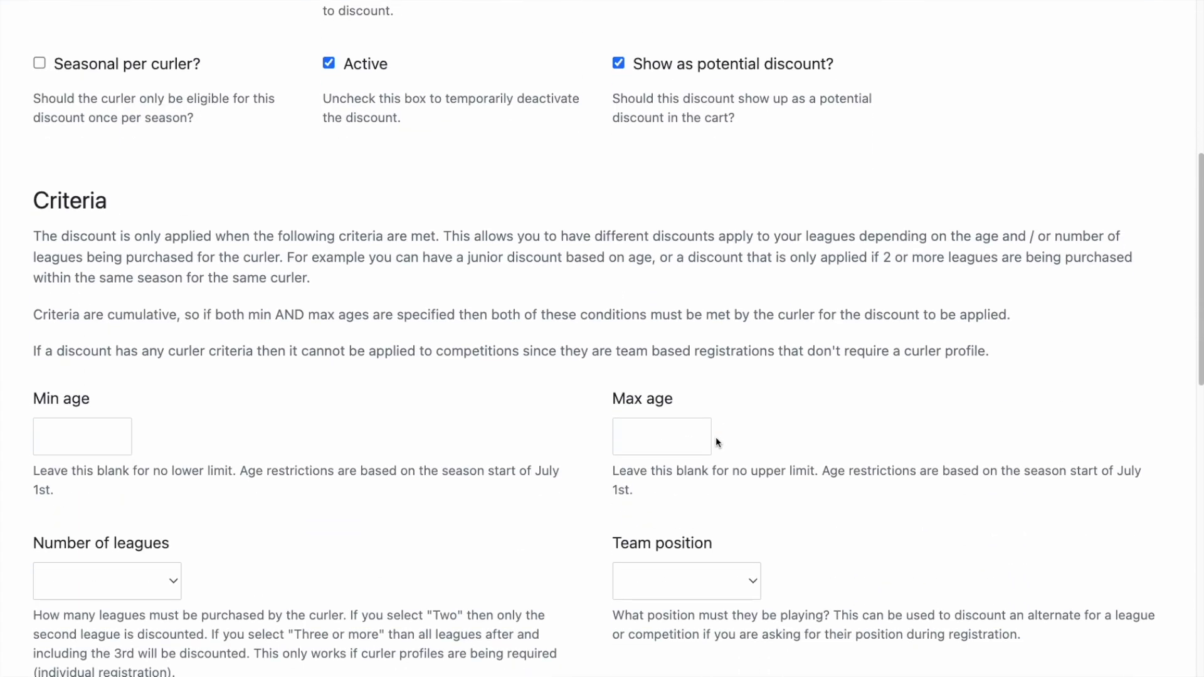
pyautogui.scroll(-4, 718, 442)
pyautogui.scroll(-4, 384, 498)
pyautogui.click(172, 424)
pyautogui.click(167, 447)
pyautogui.click(408, 427)
pyautogui.write('6')
pyautogui.click(410, 495)
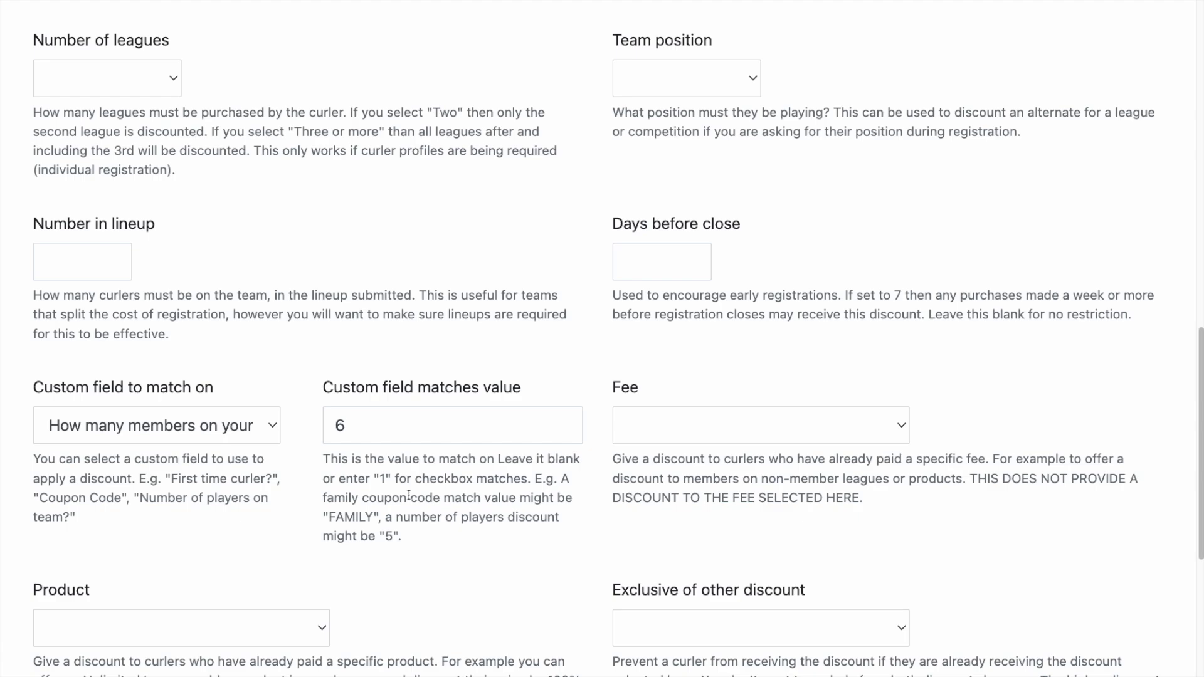
pyautogui.scroll(-5, 410, 495)
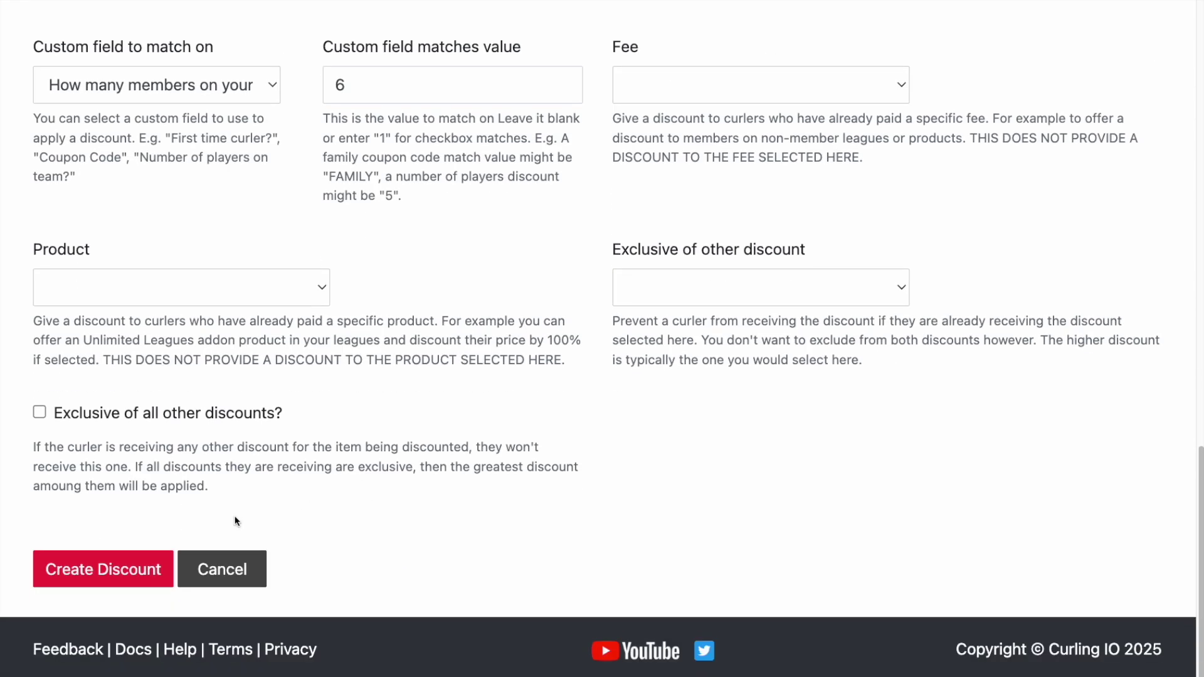
pyautogui.click(134, 575)
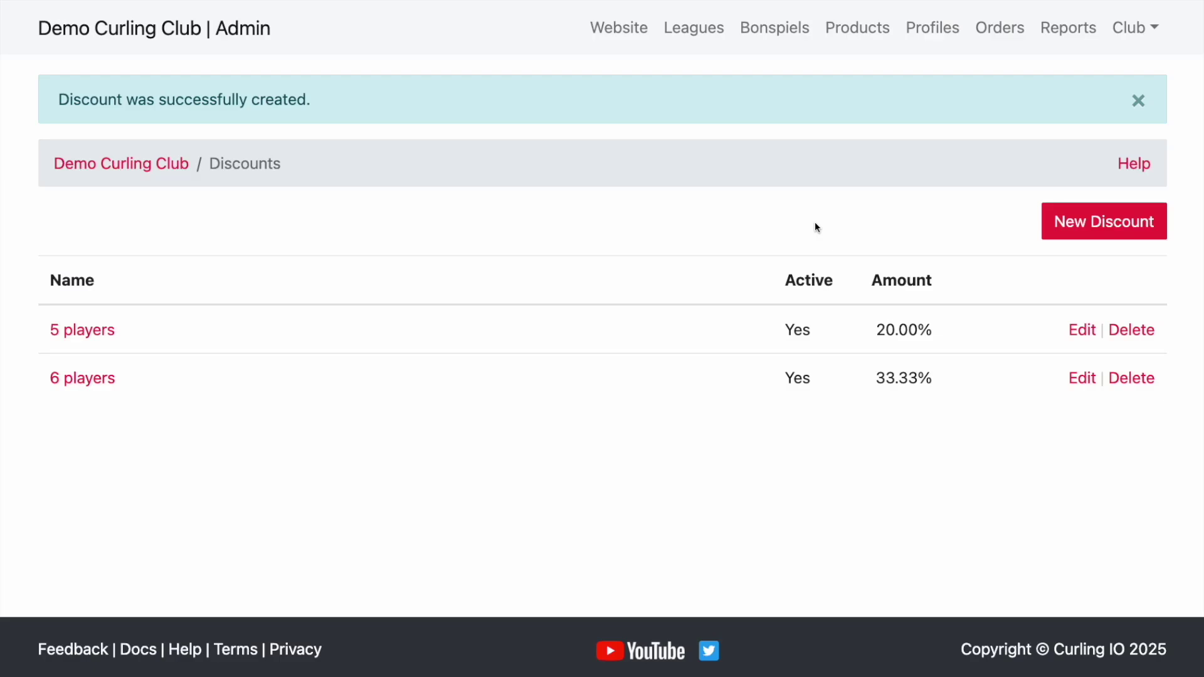
# Edit the Monday Night league and add the custom field "How many members on your team?" as required
pyautogui.click(701, 29)
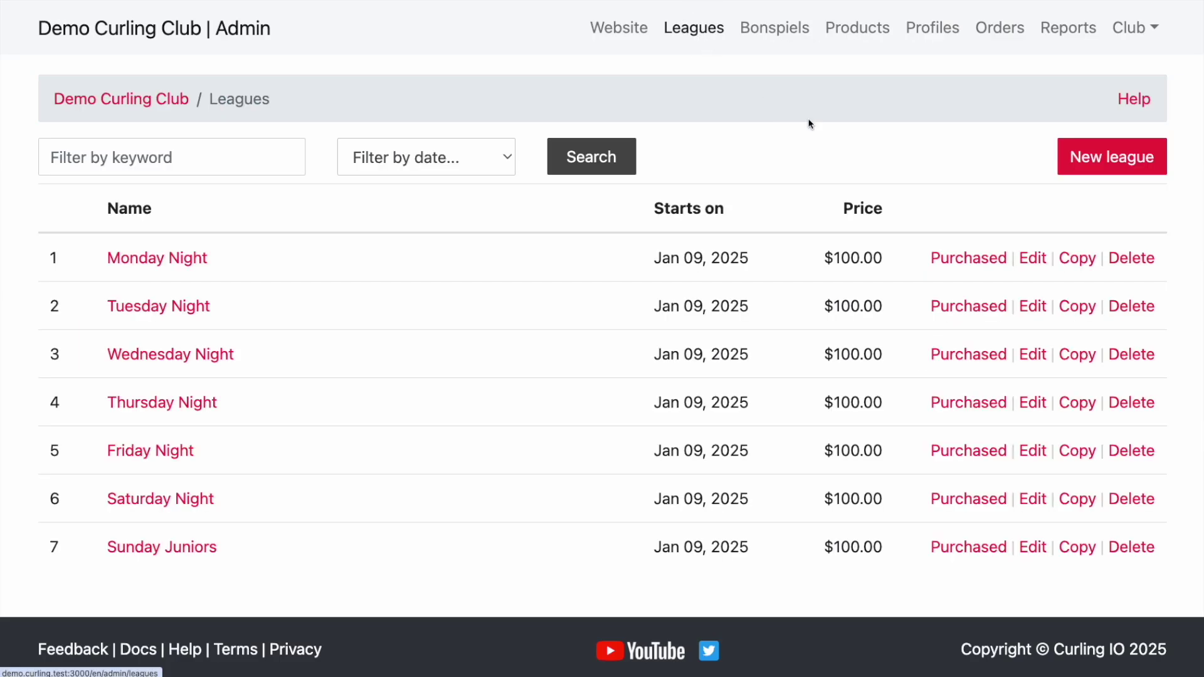
pyautogui.click(1032, 258)
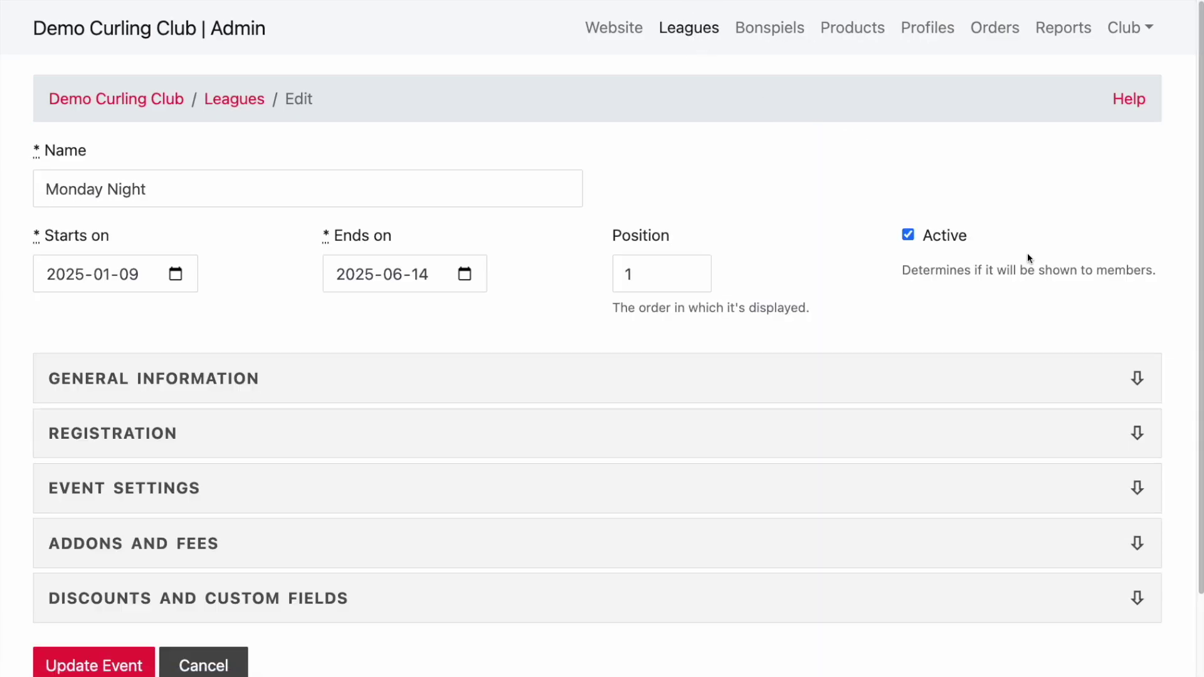
pyautogui.click(406, 443)
pyautogui.scroll(-5, 407, 442)
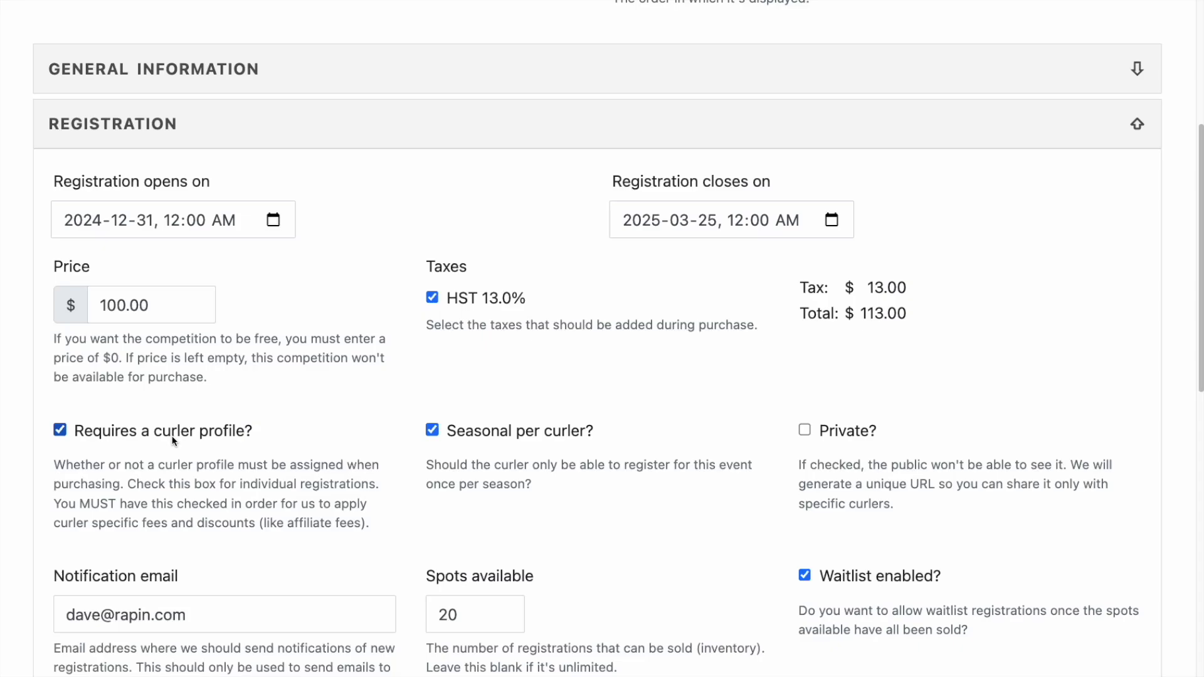
pyautogui.scroll(-8, 174, 442)
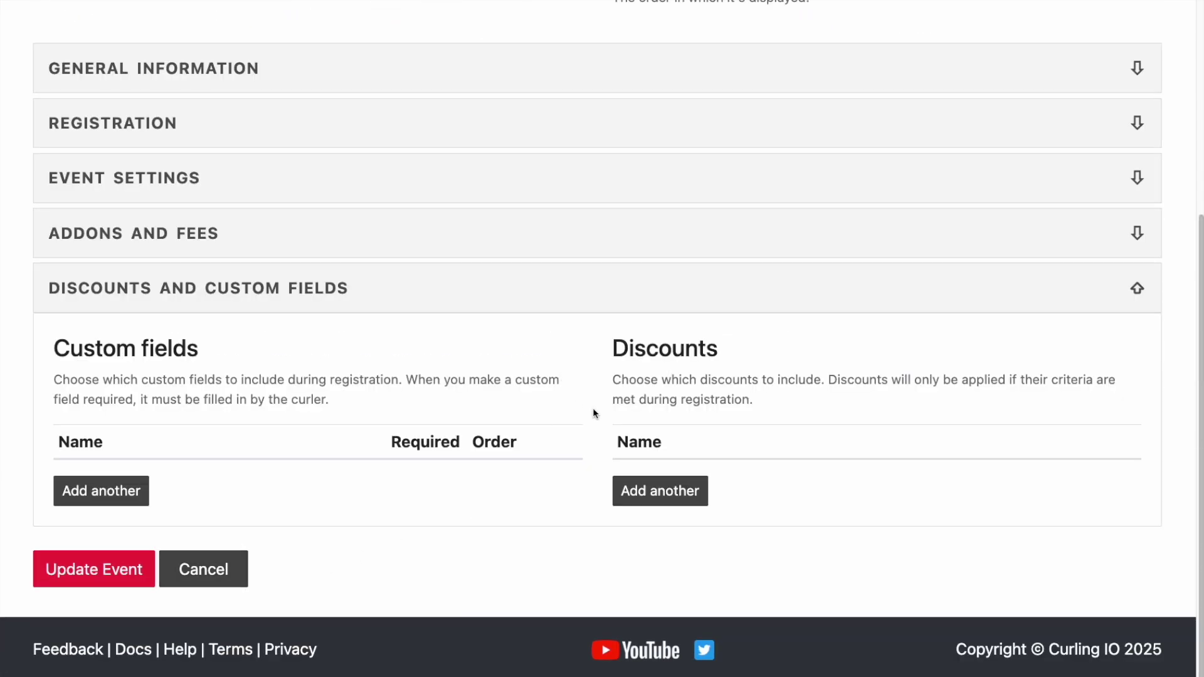
pyautogui.click(101, 491)
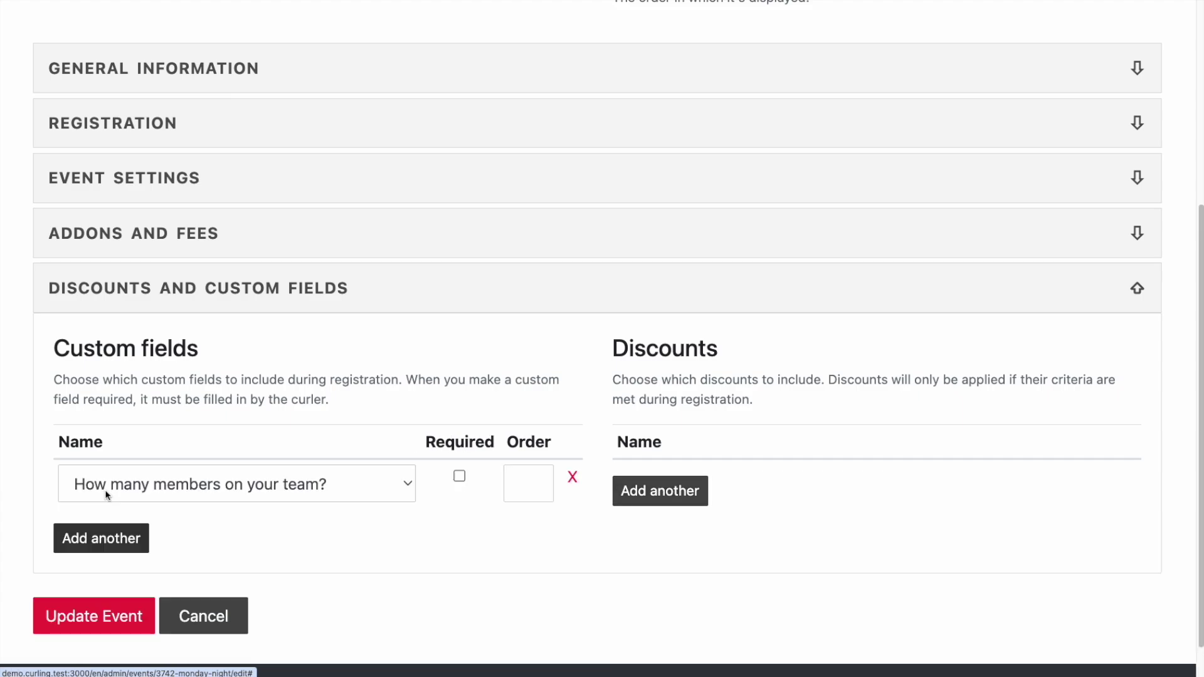
pyautogui.click(459, 477)
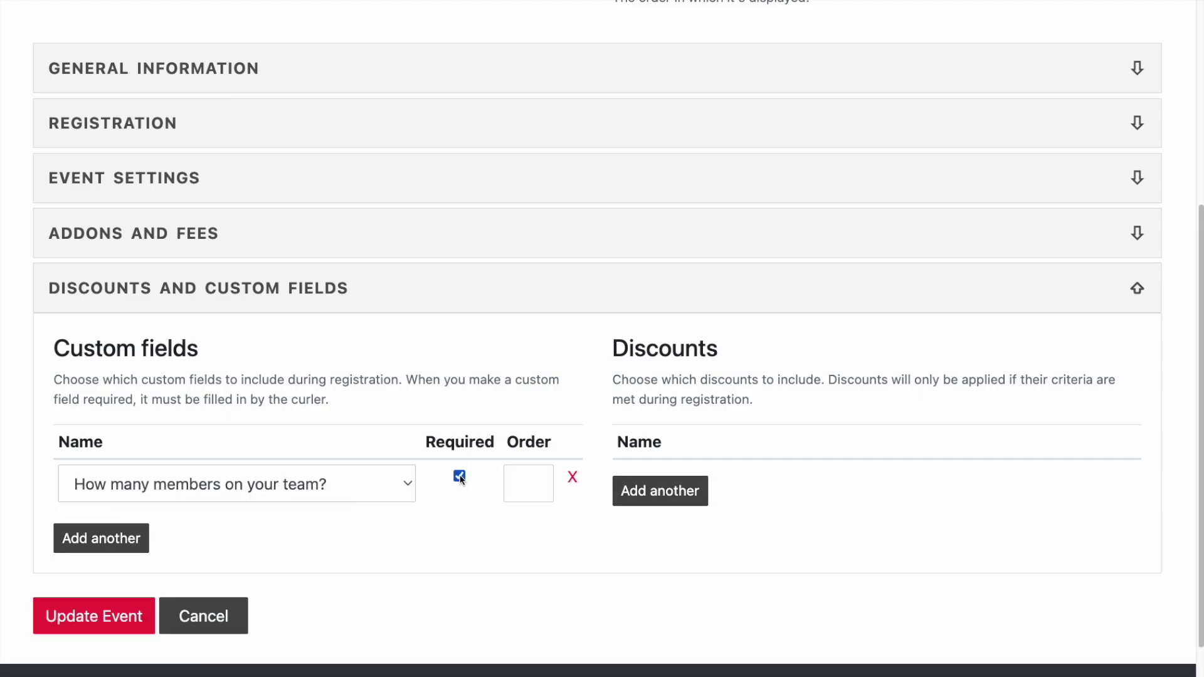
# Attach the "5 players" and "6 players" discounts to the Monday Night league and save the event
pyautogui.click(677, 491)
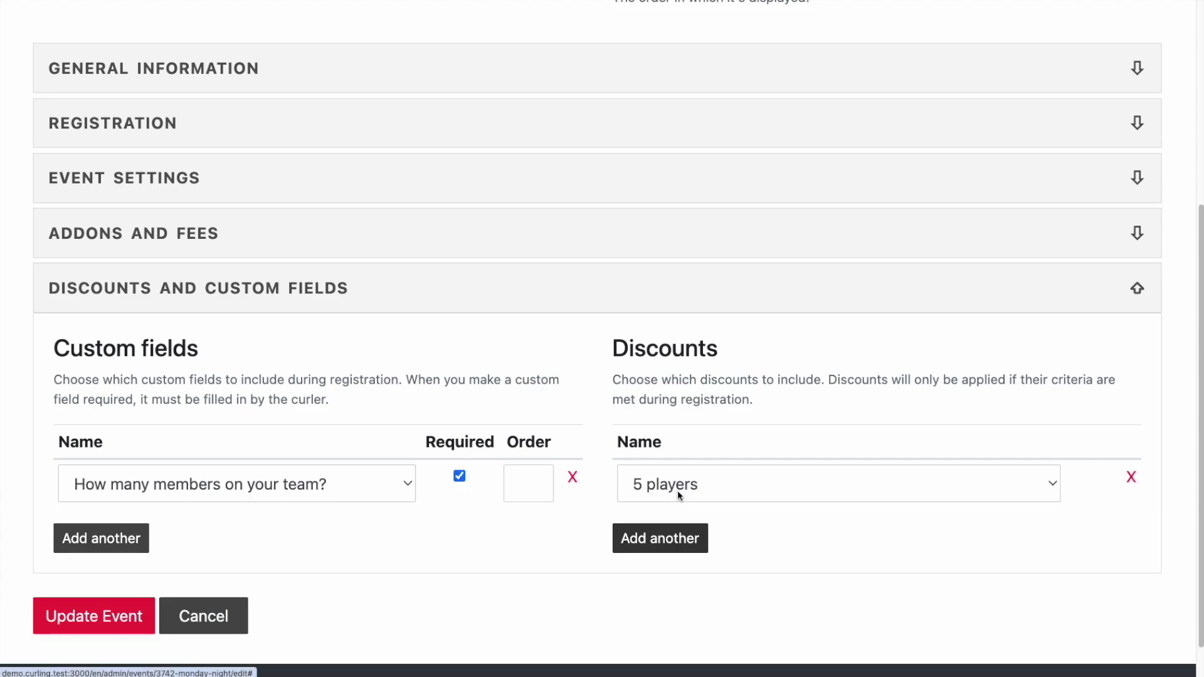
pyautogui.click(680, 545)
pyautogui.click(679, 544)
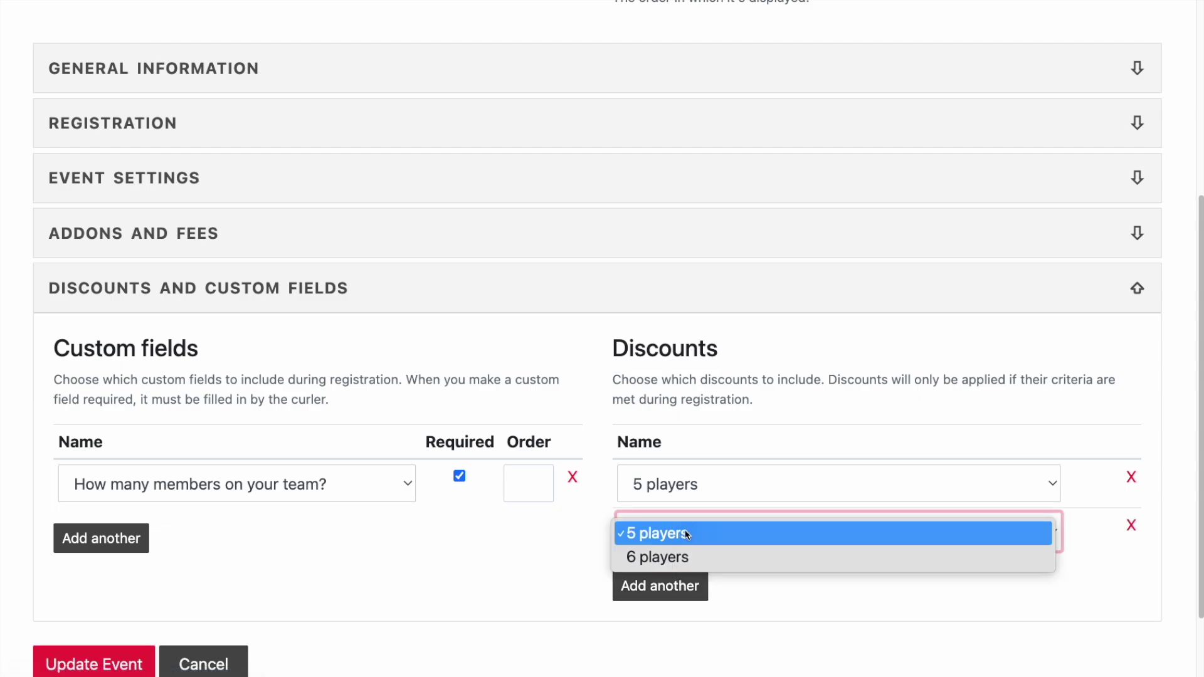
pyautogui.click(683, 549)
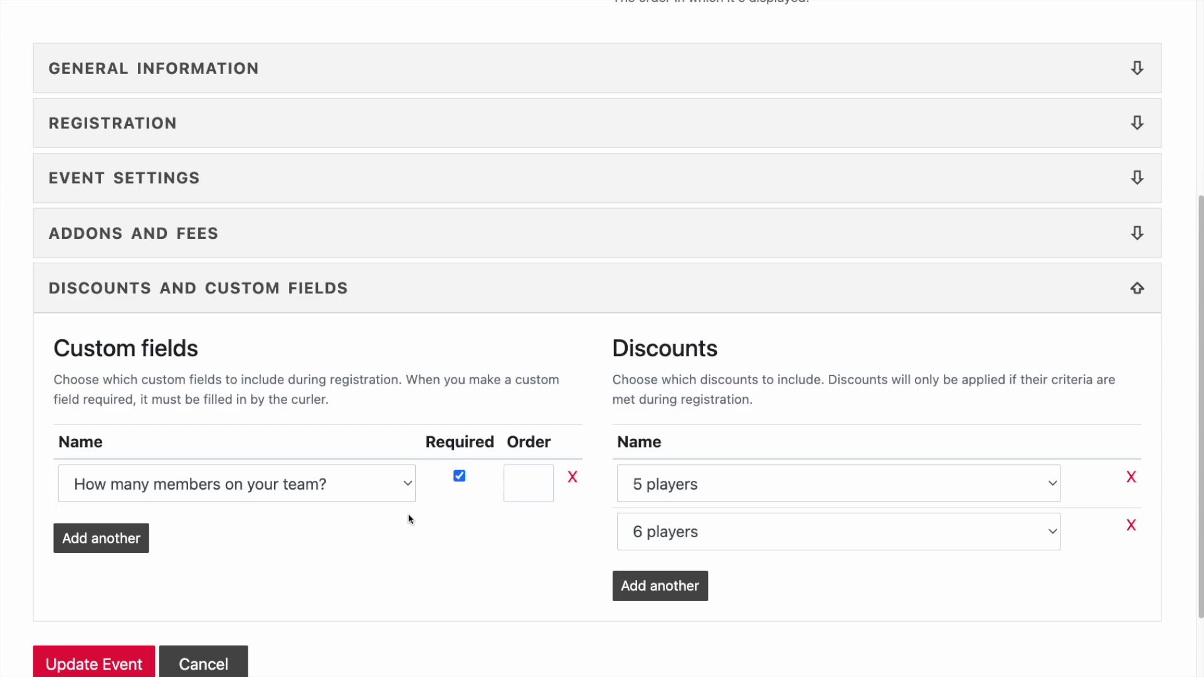
pyautogui.scroll(-3, 407, 519)
pyautogui.click(86, 572)
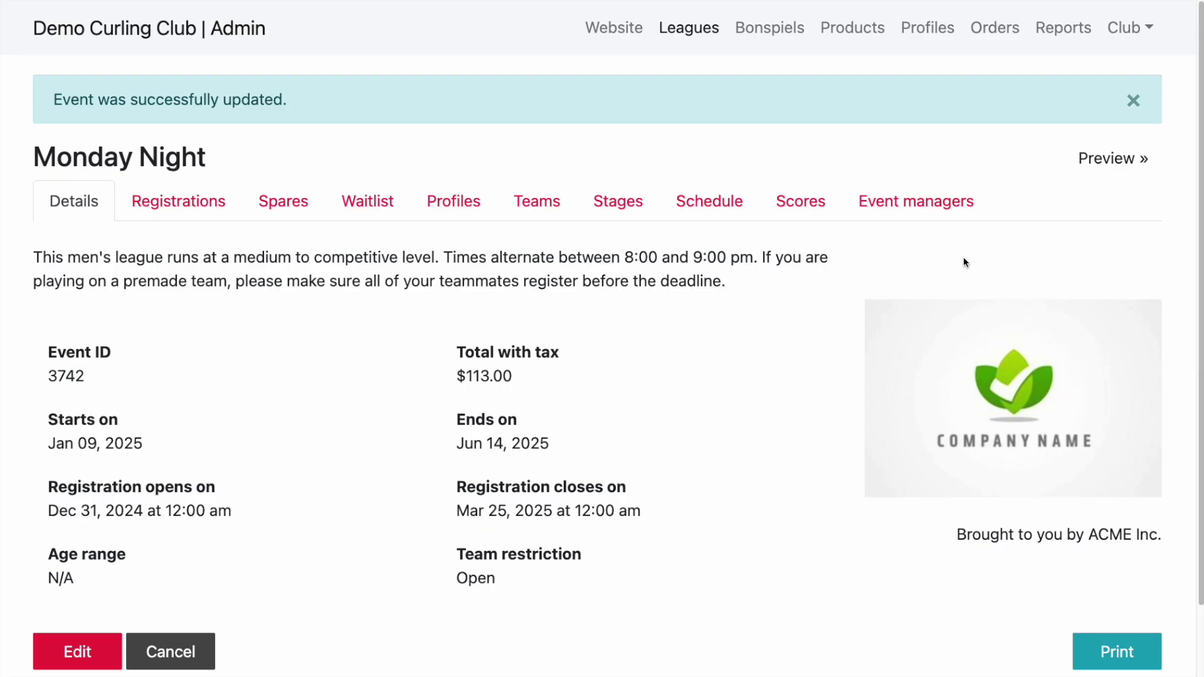
# Preview the Monday Night league, add it to the cart, and choose the 54-year-old's profile to register with
pyautogui.click(1098, 161)
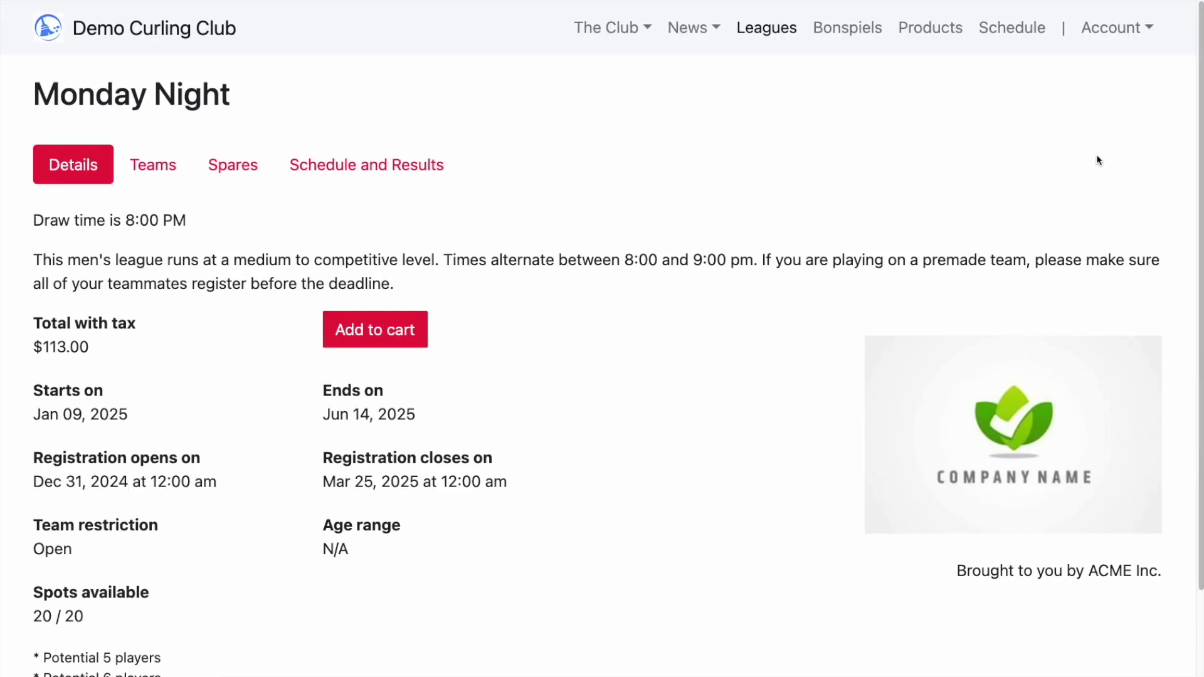
pyautogui.click(395, 346)
pyautogui.click(803, 273)
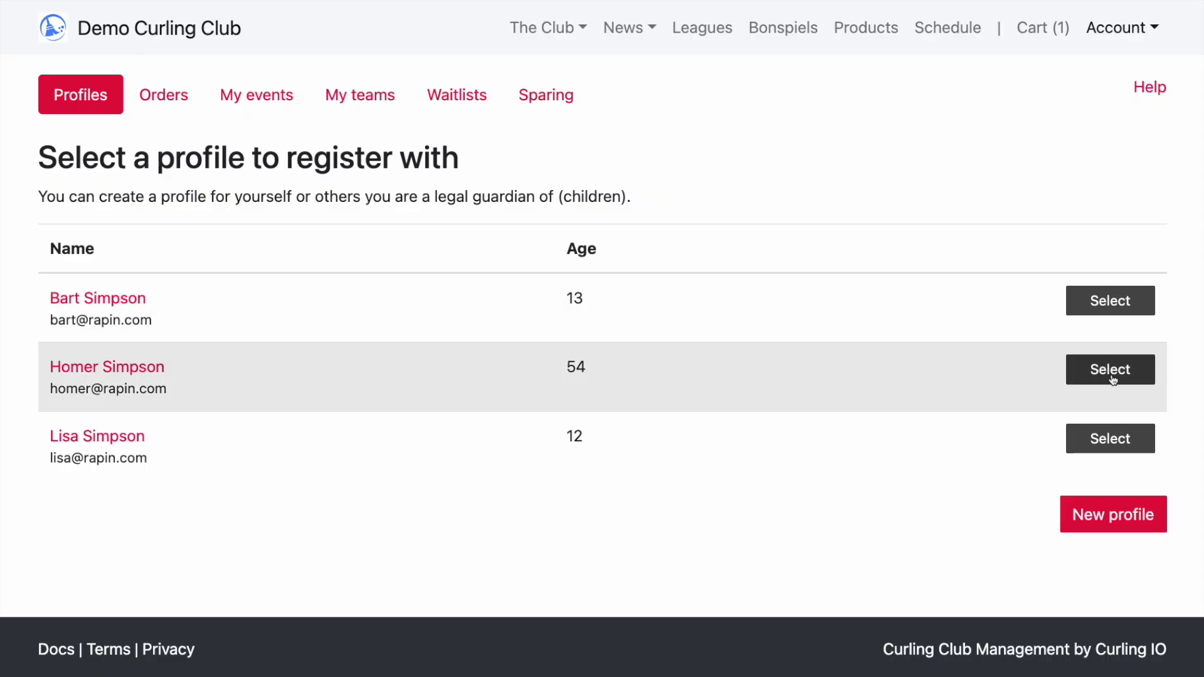
pyautogui.click(1111, 370)
# Register team "Simpsons" with 5 members, save to the cart, and check which discount is applied
pyautogui.click(620, 245)
pyautogui.click(653, 333)
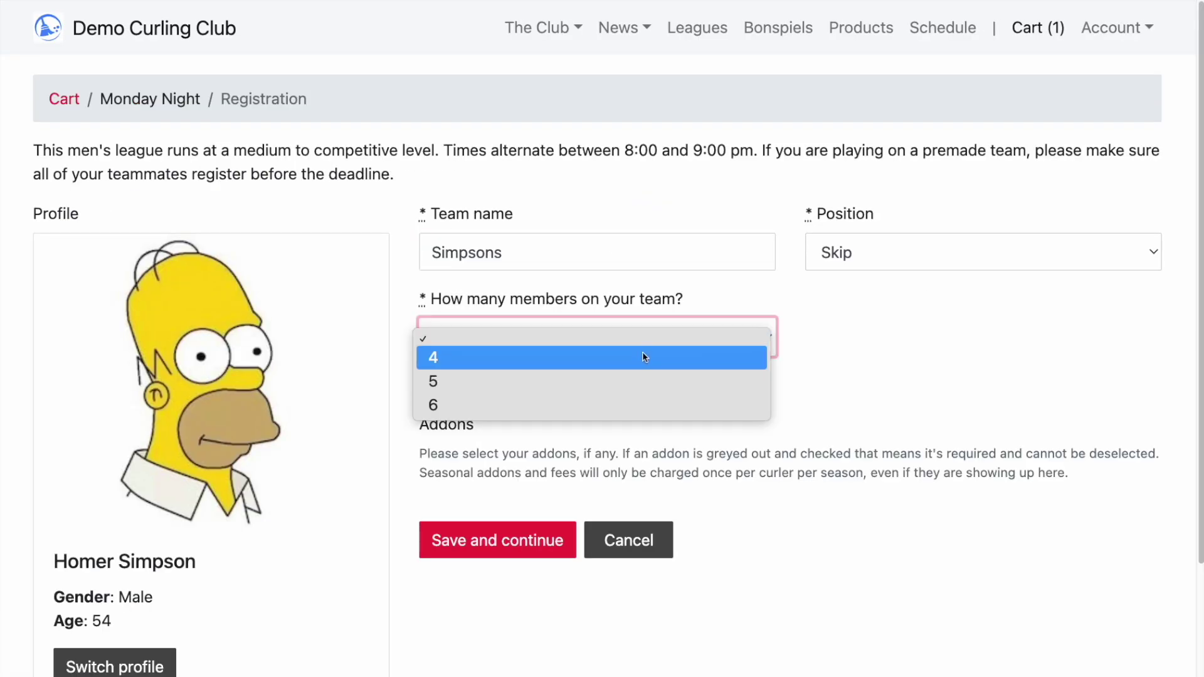
pyautogui.click(636, 388)
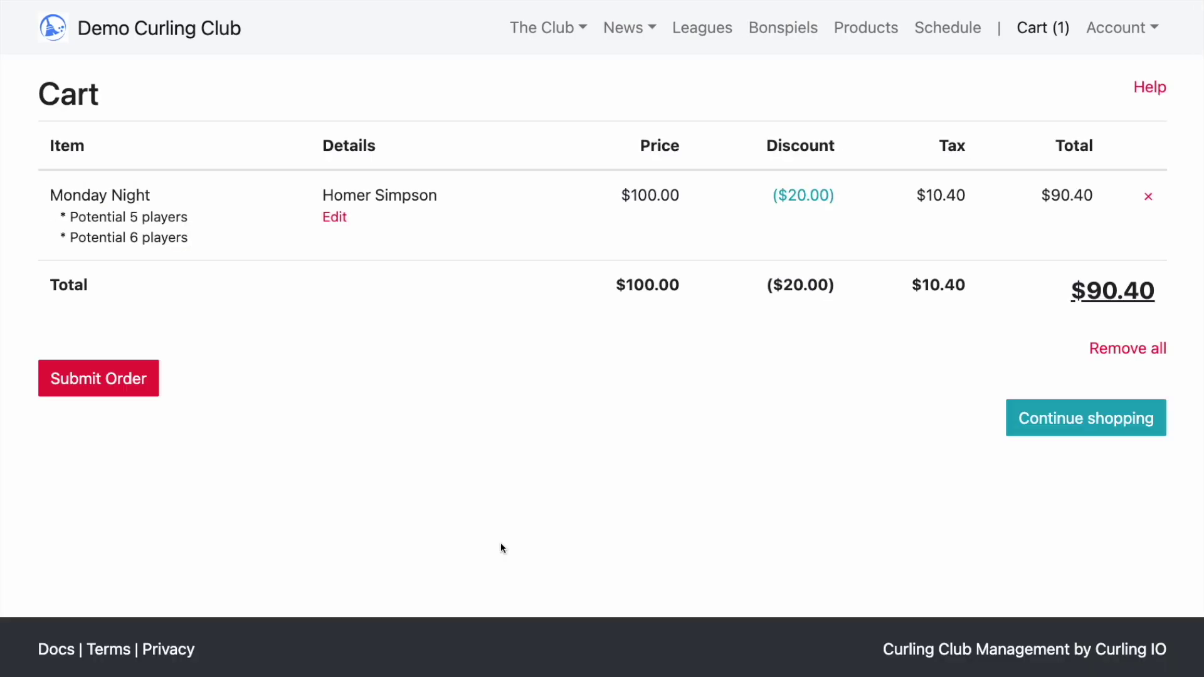
pyautogui.moveTo(812, 199)
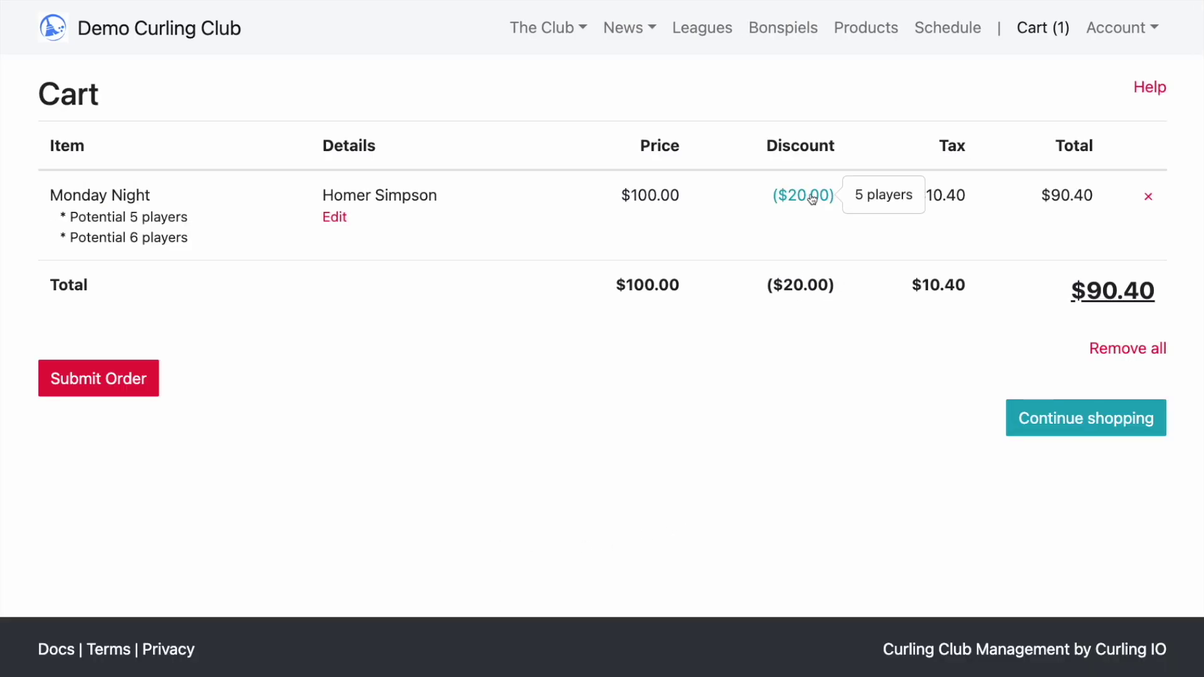
# Change the cart registration to 6 team members, save it, and check which discount is applied
pyautogui.click(336, 223)
pyautogui.click(480, 333)
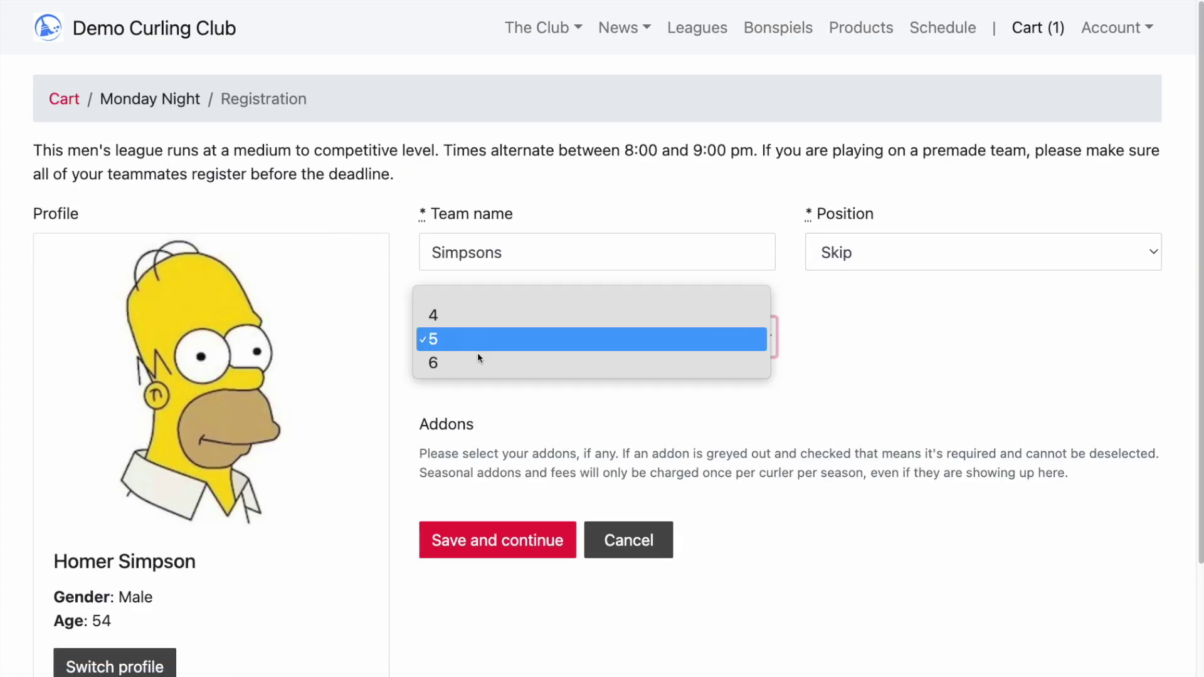
pyautogui.click(477, 361)
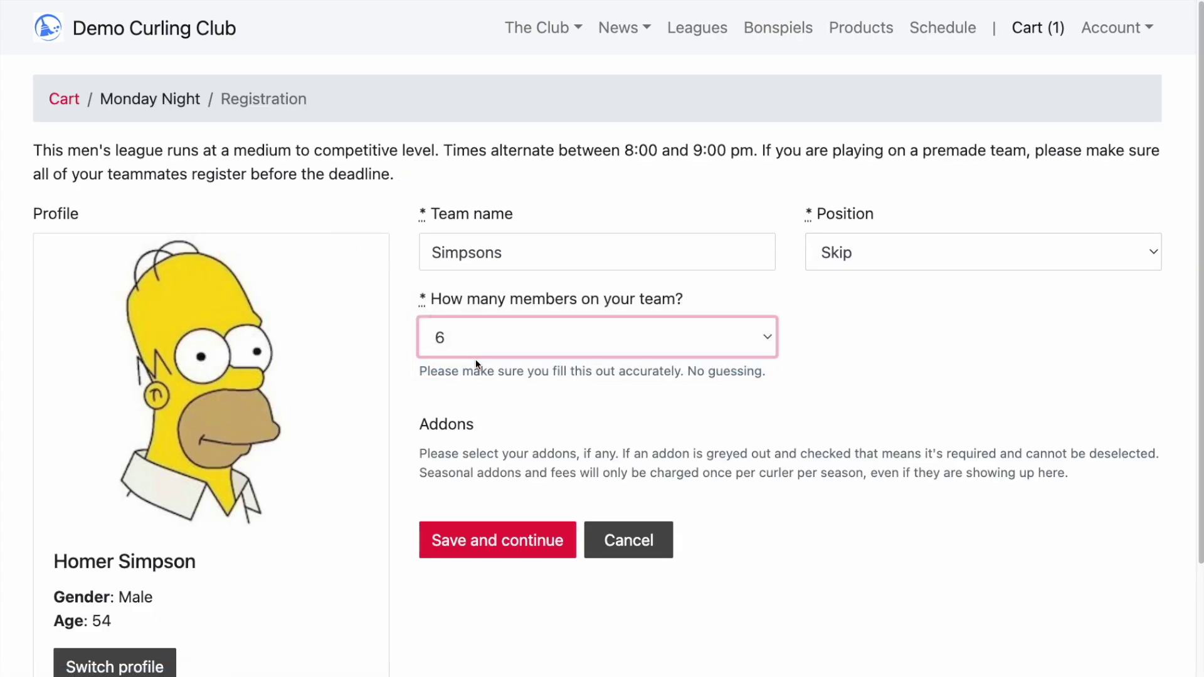
pyautogui.click(512, 534)
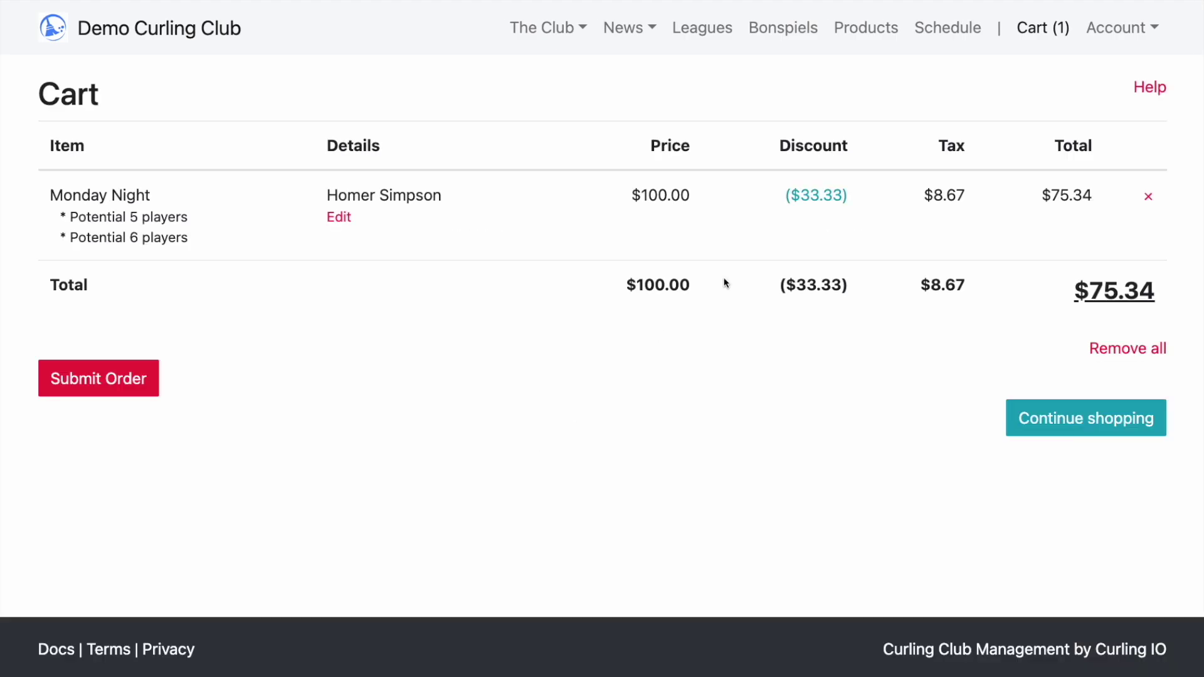
pyautogui.moveTo(814, 207)
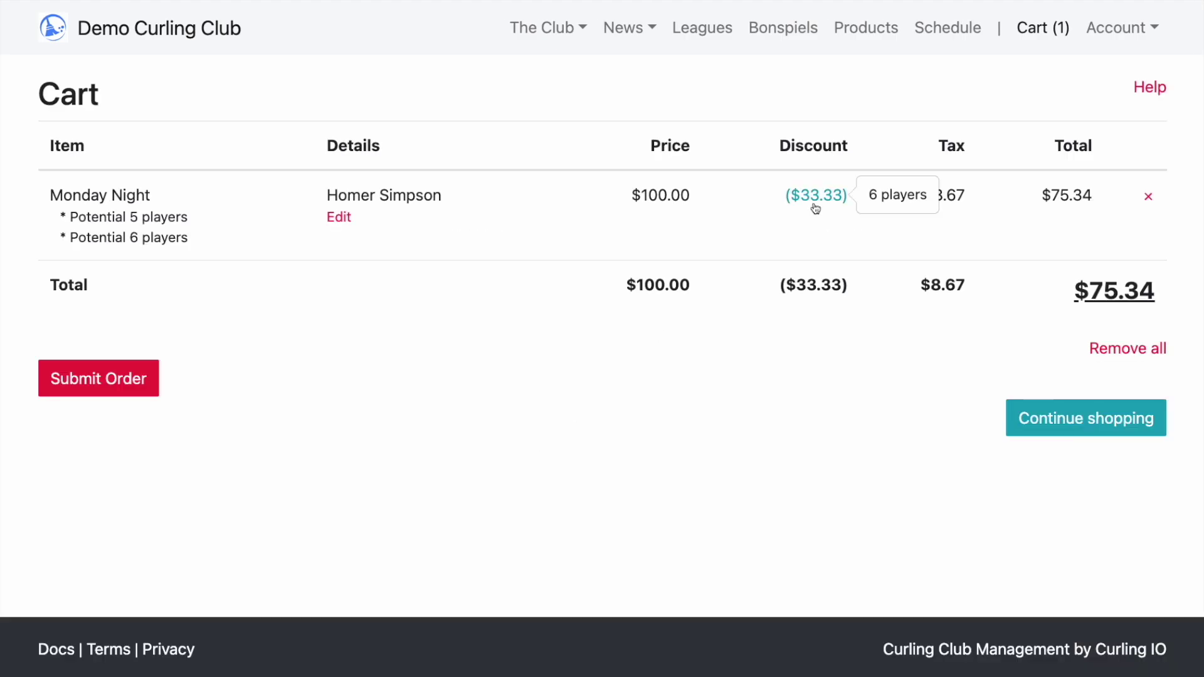
# Change the cart registration to 4 team members, save it, and review the charge
pyautogui.click(339, 217)
pyautogui.click(553, 349)
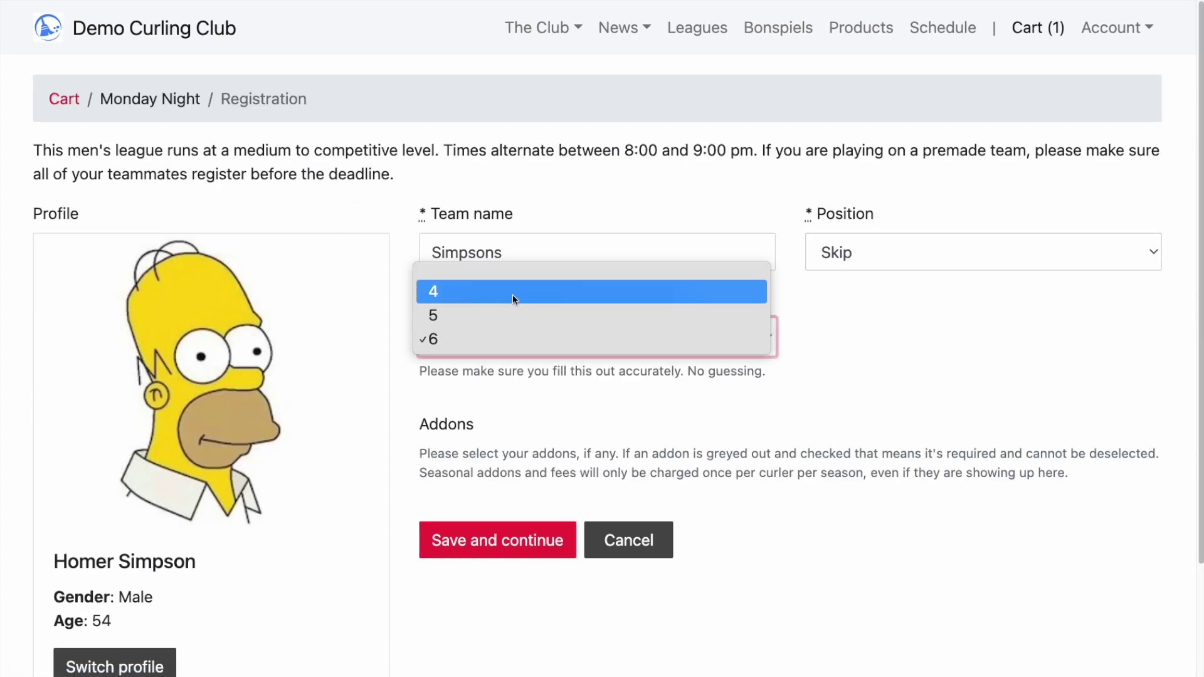
pyautogui.click(513, 297)
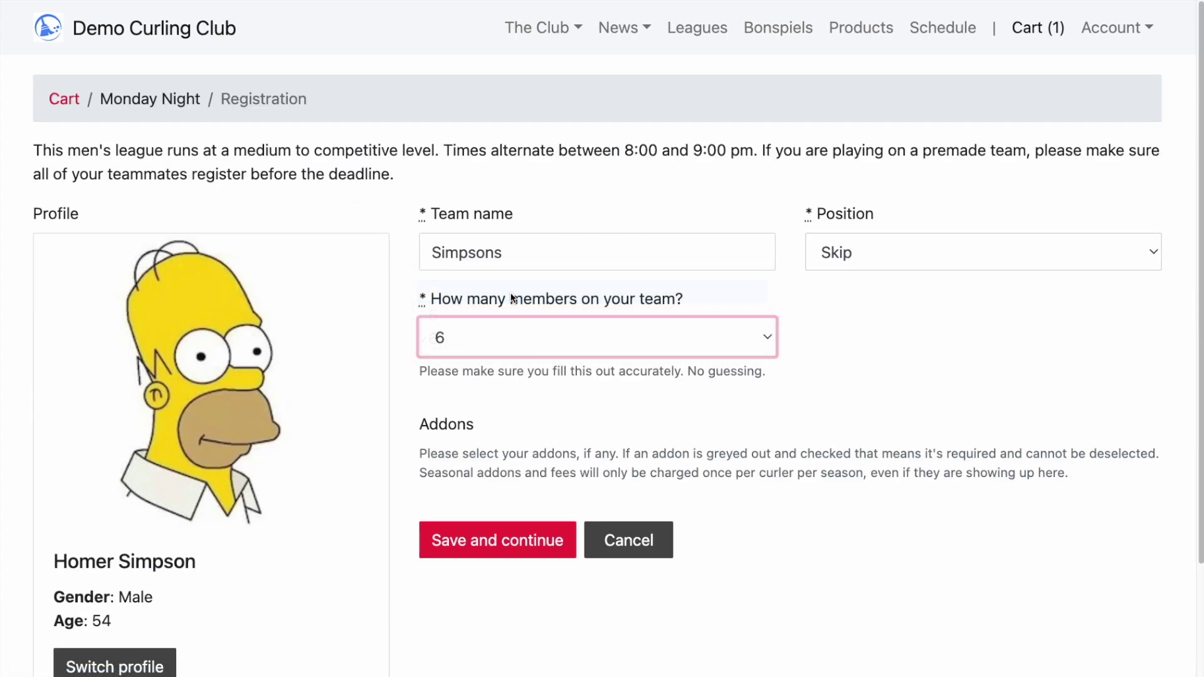
pyautogui.click(513, 547)
pyautogui.moveTo(769, 196); pyautogui.dragTo(689, 196)
pyautogui.click(623, 250)
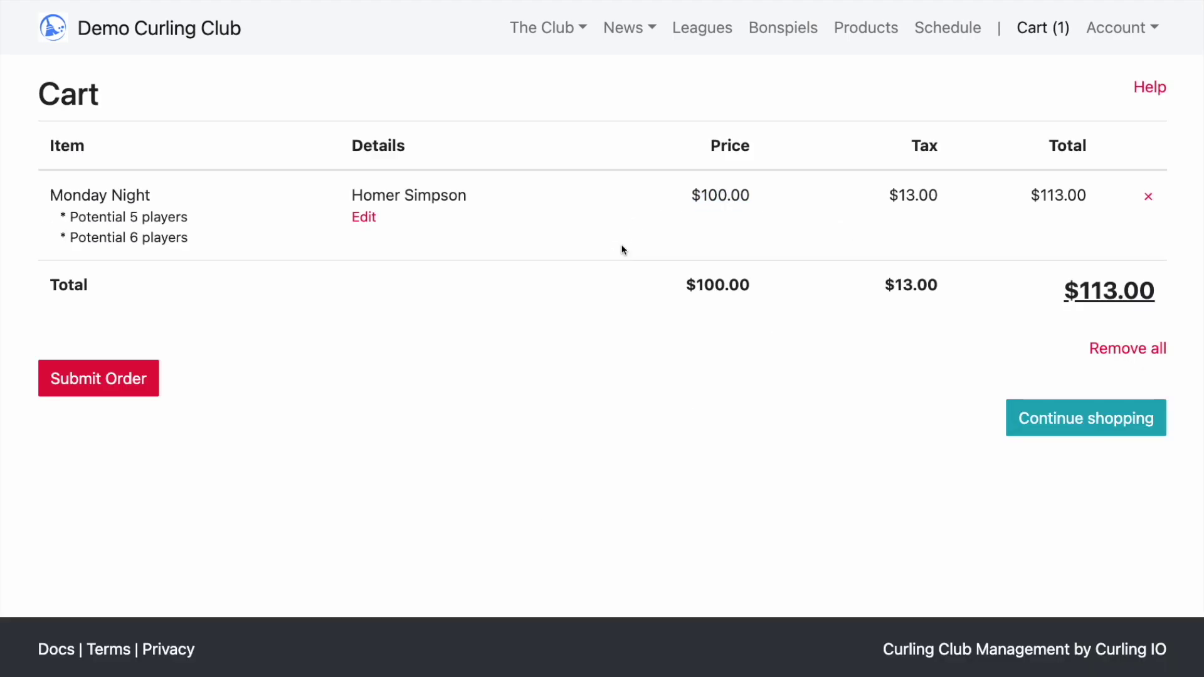